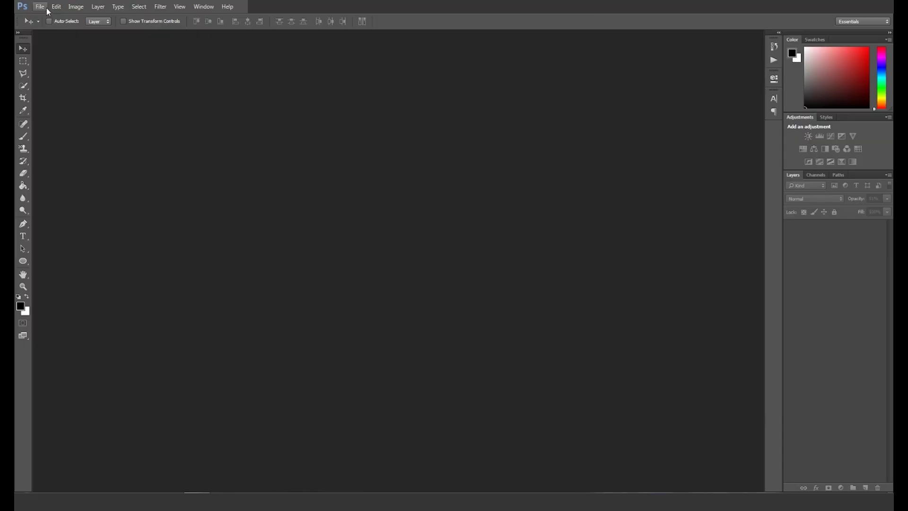
Step: Create a new 2000 × 1100 pixel document at 600 pixels/inch with a white background
left_click(39, 6)
left_click(48, 18)
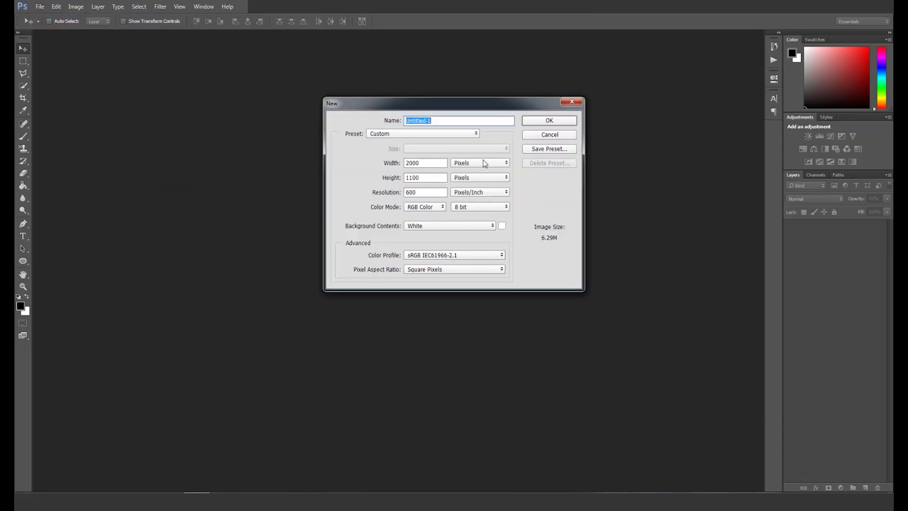
key("Return")
Step: Add a black letter A in Null Free Regular at 56.39 pt and move it to the left half of the canvas
key("t")
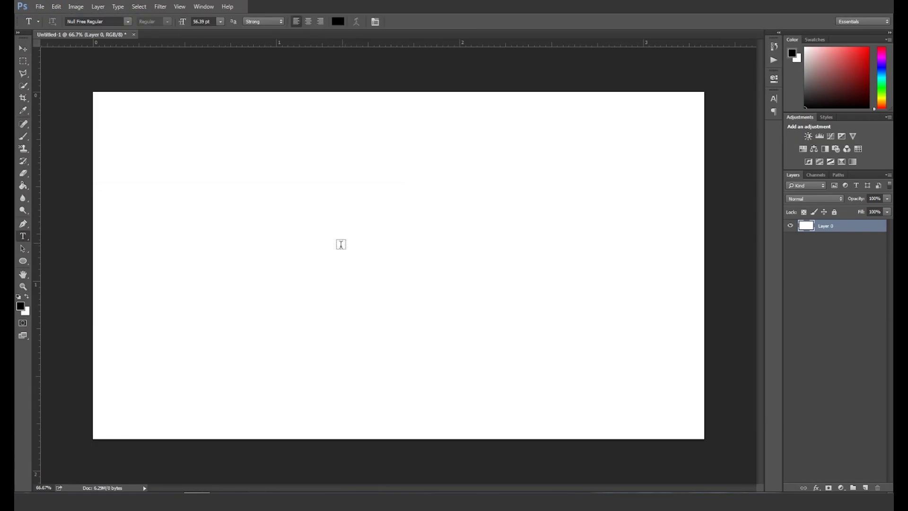
left_click(341, 245)
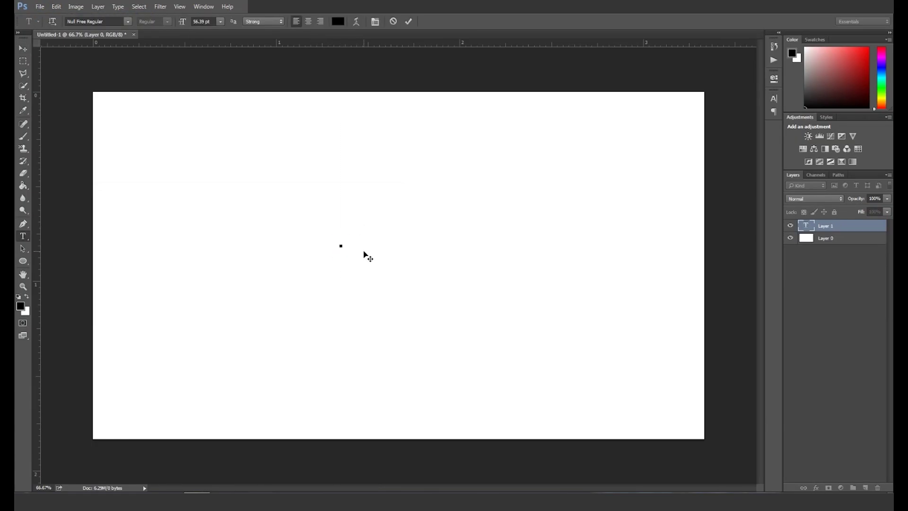
type("A")
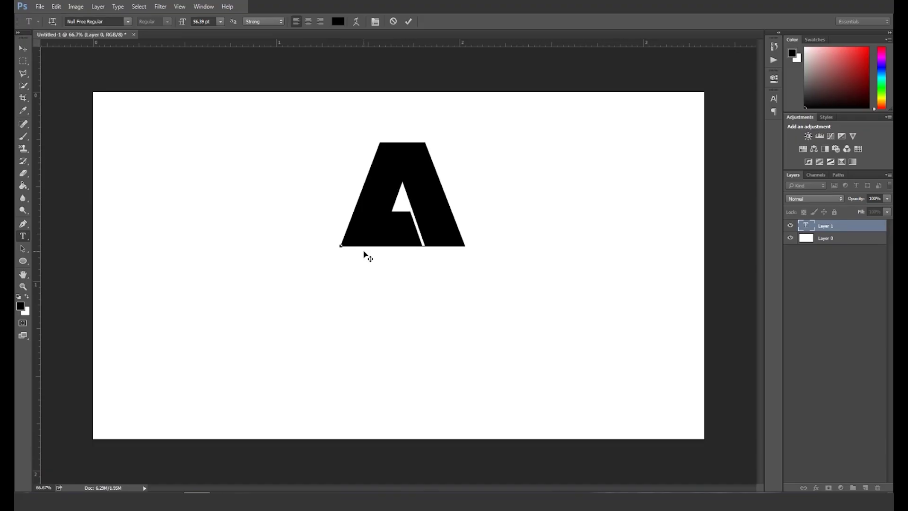
left_click_drag(368, 256, 273, 327)
left_click(23, 48)
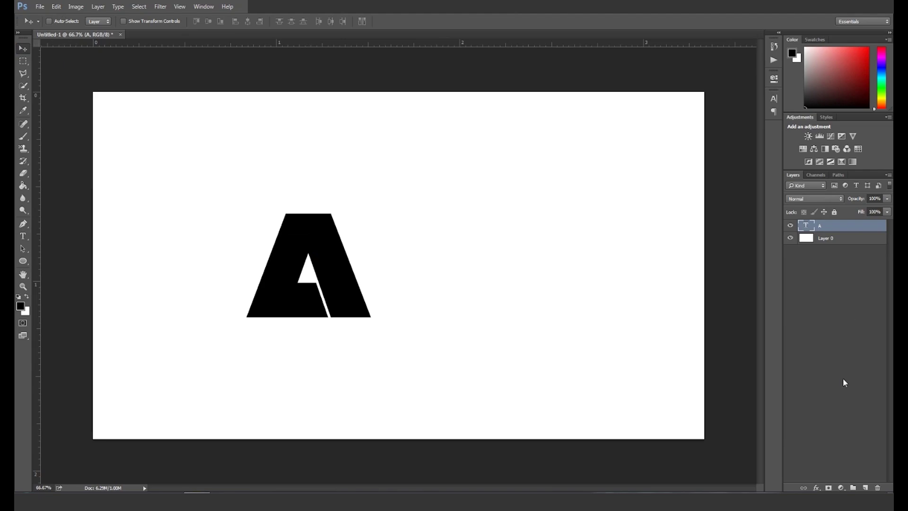
Step: Duplicate the A text layer and rasterize the copy
key("ctrl+j")
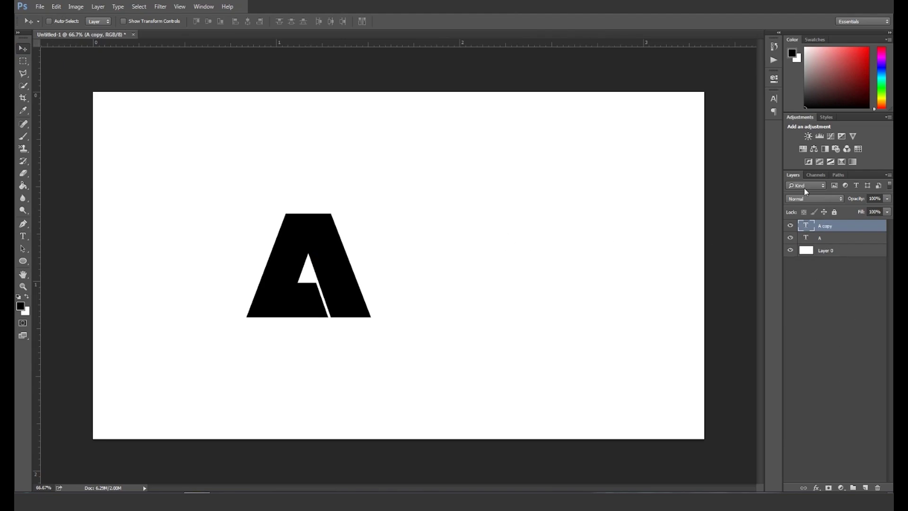
right_click(838, 230)
left_click(795, 229)
Step: Fill the inner gaps of the rasterized A in black with a square brush of size 50 at 100% opacity
scroll(225, 299, "up", 3)
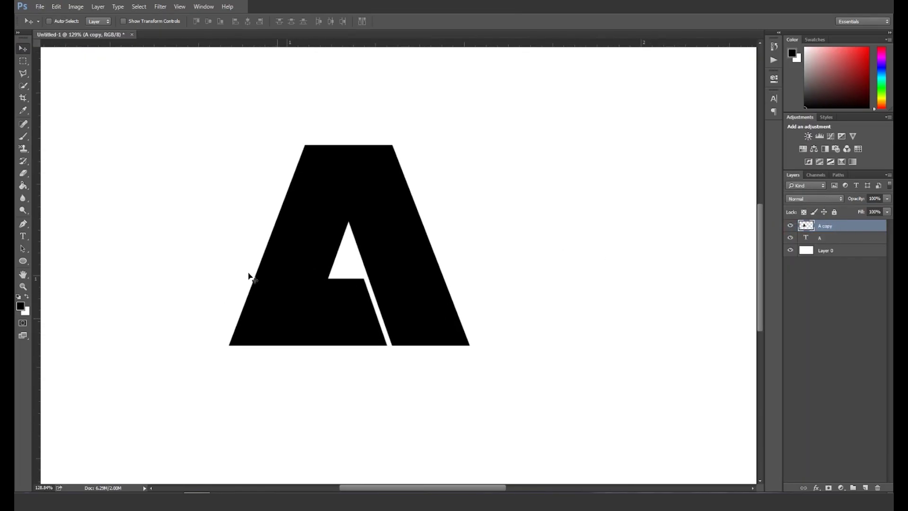
left_click(24, 136)
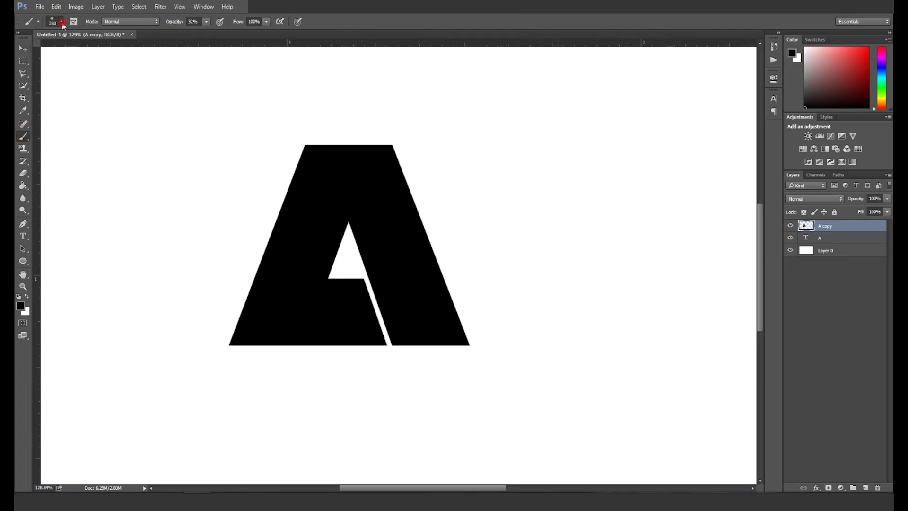
left_click(62, 22)
left_click(92, 97)
left_click(378, 60)
key("0")
scroll(378, 314, "up", 3)
left_click_drag(394, 334, 397, 284)
scroll(396, 285, "up", 1)
mouse_move(301, 148)
left_mouse_down()
mouse_move(315, 268)
mouse_move(361, 279)
left_mouse_up()
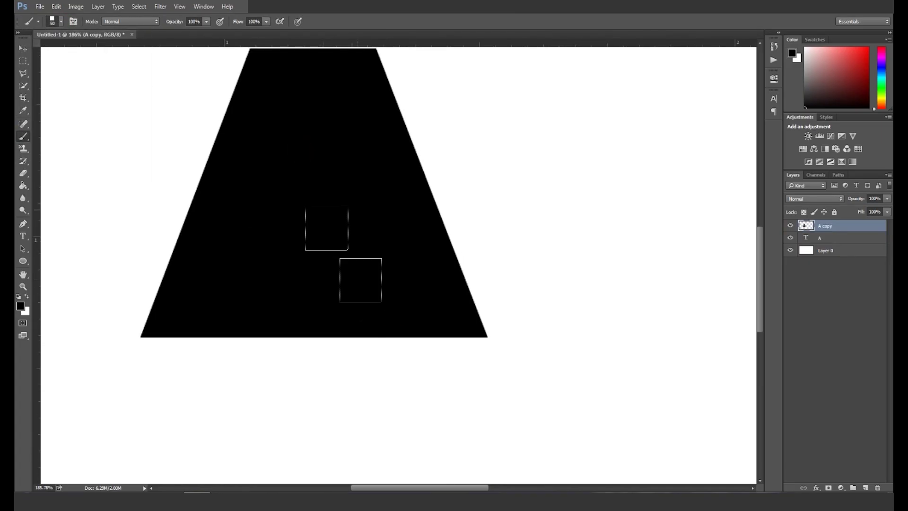
scroll(345, 217, "down", 4)
Step: Duplicate the filled A copy layer
left_click(27, 47)
scroll(307, 187, "down", 2)
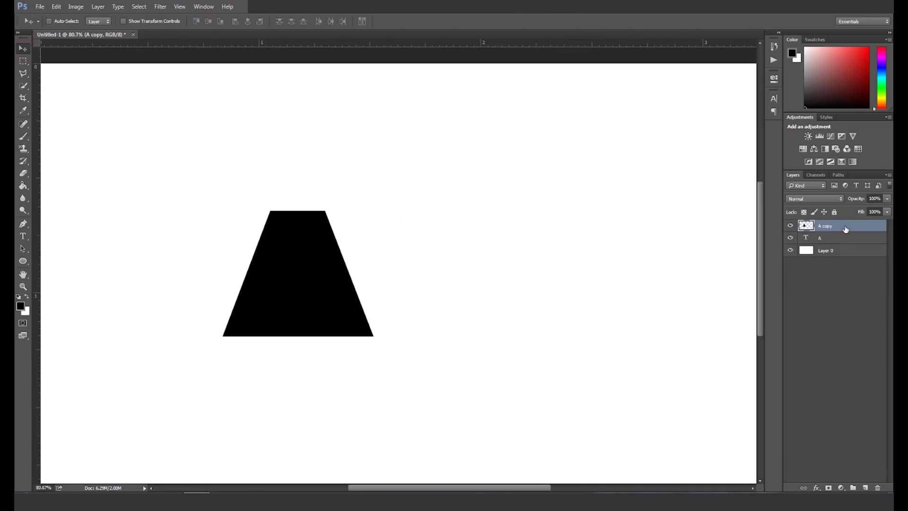
key("ctrl+j")
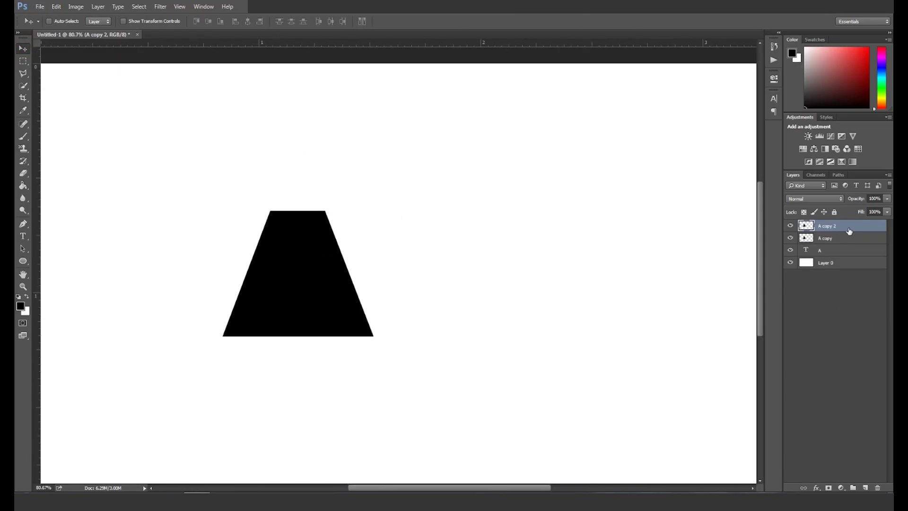
Step: Outline a curved drip along the shape's upper edge and left side with the Pen tool and trim the A copy 2 layer to it
scroll(291, 249, "up", 2)
key("p")
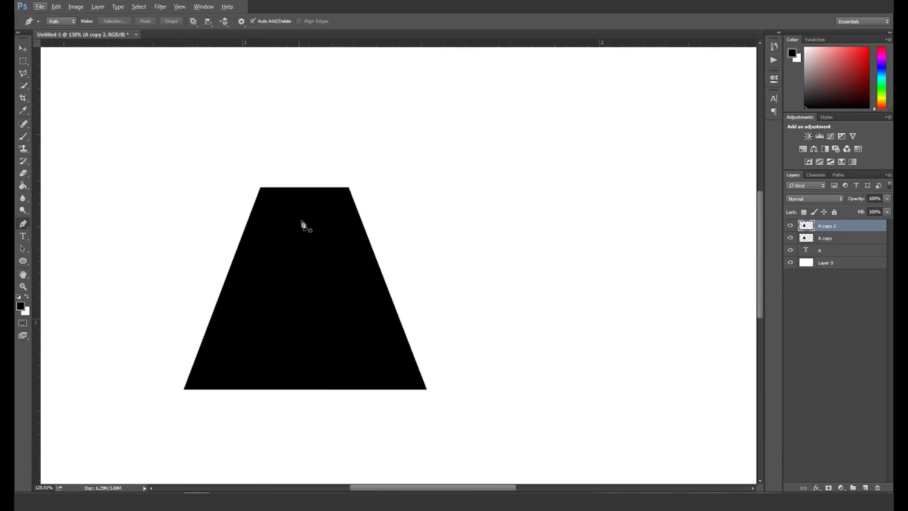
left_click(330, 181)
left_click_drag(289, 228, 351, 243)
left_click_drag(261, 348, 272, 385)
left_click_drag(288, 227, 301, 238)
left_click_drag(200, 284, 246, 166)
left_click_drag(262, 349, 249, 336)
left_click_drag(301, 238, 289, 231)
left_click_drag(289, 230, 247, 206)
left_click(212, 187)
left_click(264, 158)
left_click(330, 181)
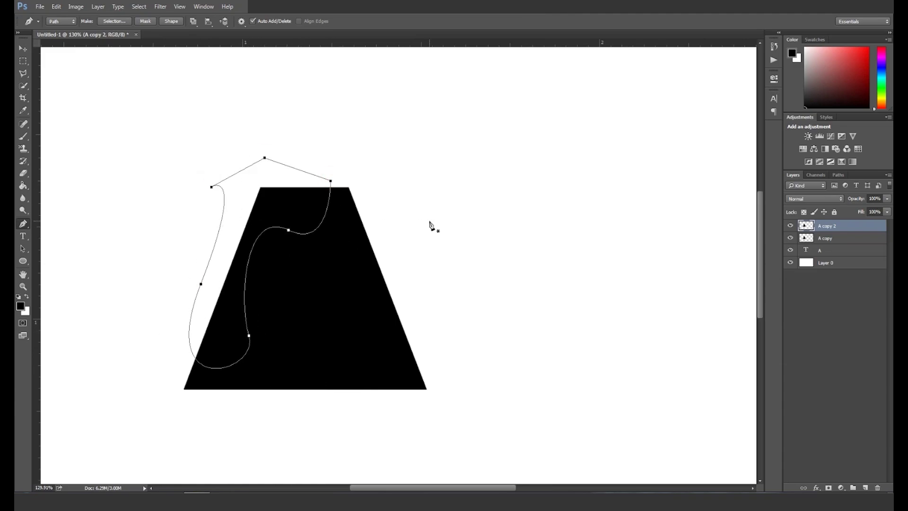
key("ctrl+Return")
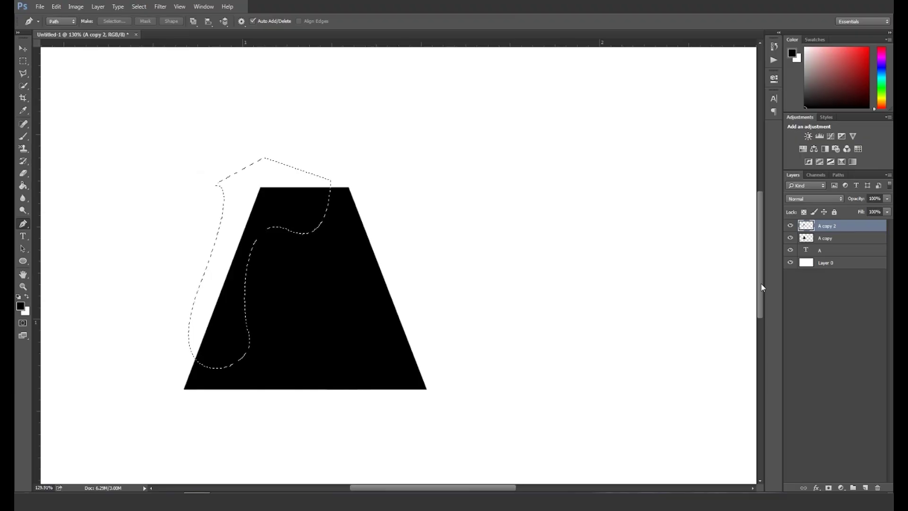
key("ctrl+d")
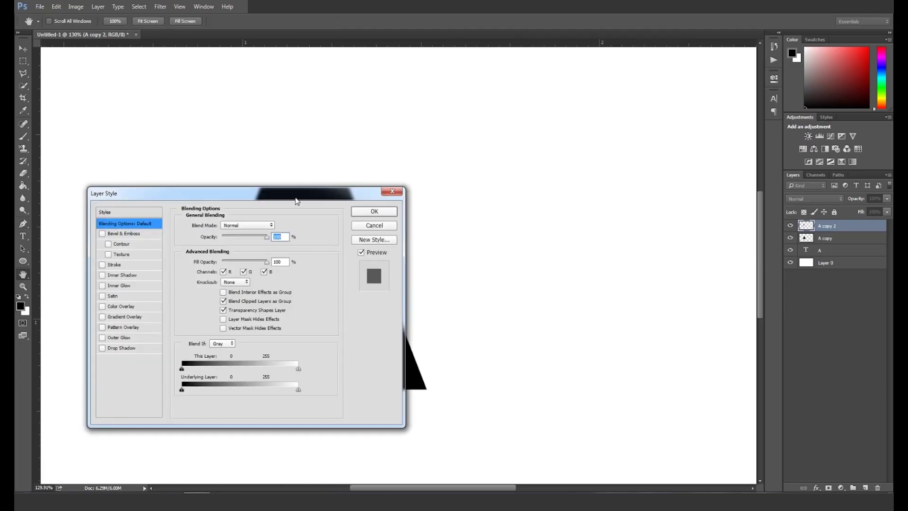
Step: Add a linear gradient overlay to the drip layer from the Magenta preset, changing its white stop to a purple close to #74029a
left_click_drag(297, 195, 736, 160)
left_click_drag(663, 186, 712, 127)
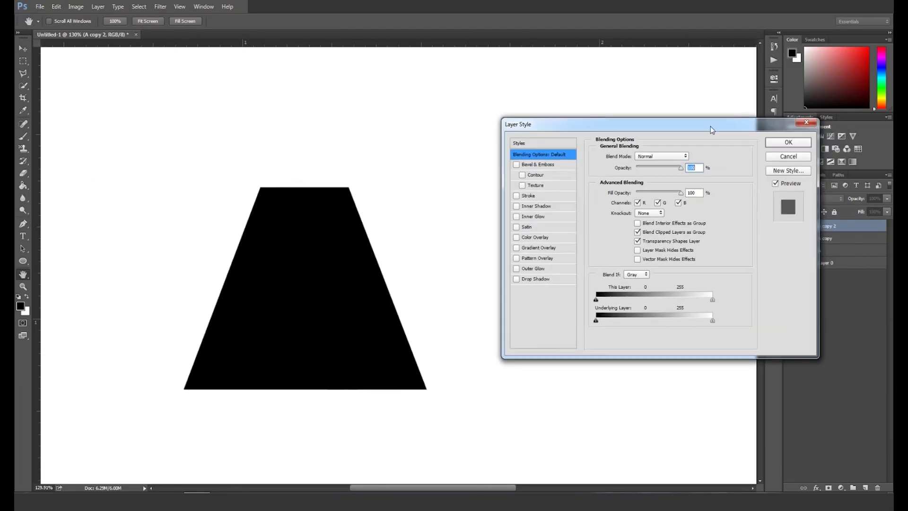
left_click(543, 248)
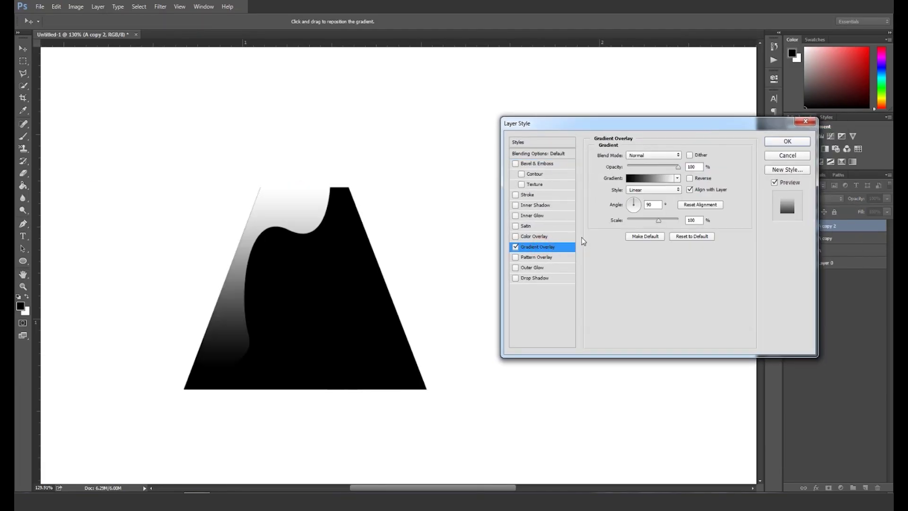
left_click(650, 179)
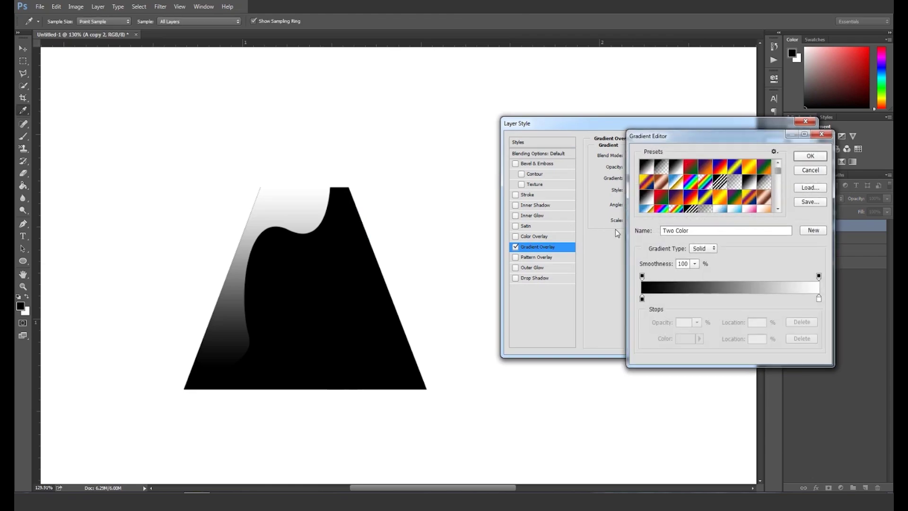
left_click(752, 210)
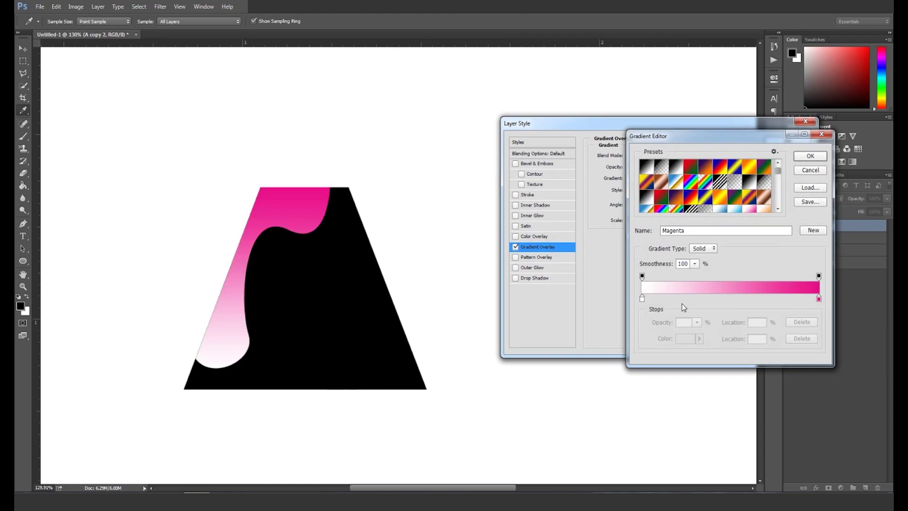
double_click(642, 298)
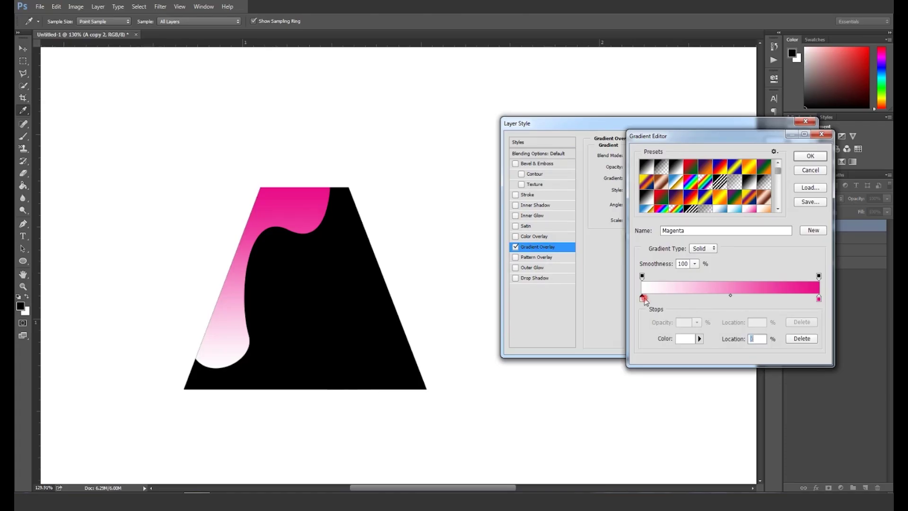
mouse_move(728, 230)
left_mouse_down()
mouse_move(728, 218)
mouse_move(704, 203)
mouse_move(721, 232)
left_mouse_up()
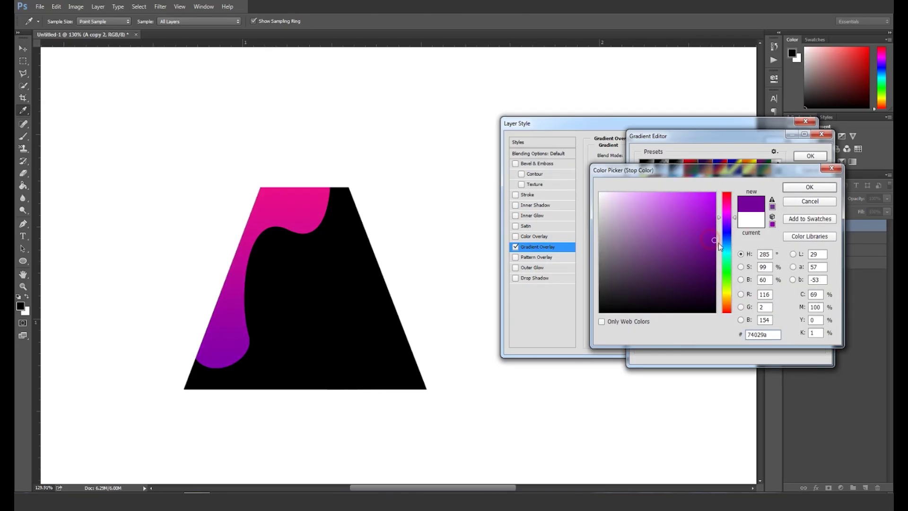
left_click(805, 190)
left_click(810, 156)
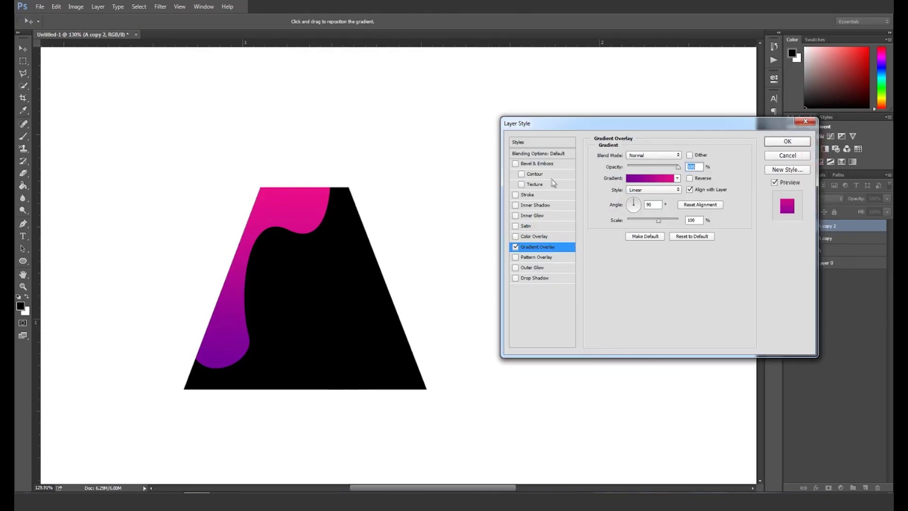
Step: Add a smooth inner bevel with a size of 180 px and increased depth to the drip layer, and collapse its effects list
left_click(541, 164)
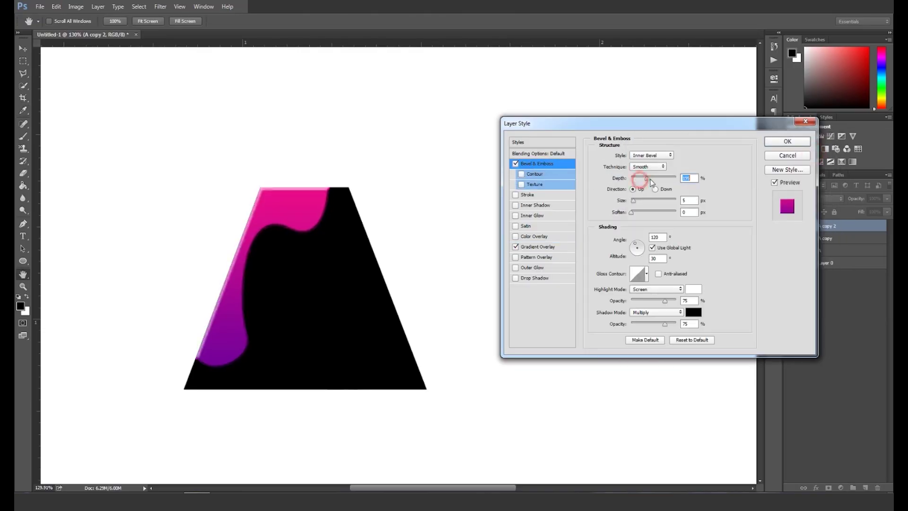
left_click_drag(658, 178, 665, 203)
left_click_drag(650, 178, 641, 176)
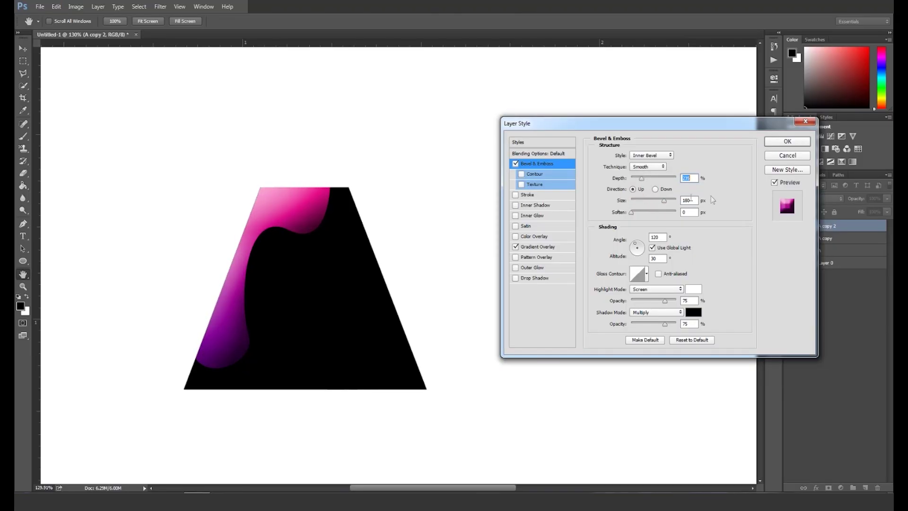
left_click(795, 141)
left_click(825, 315)
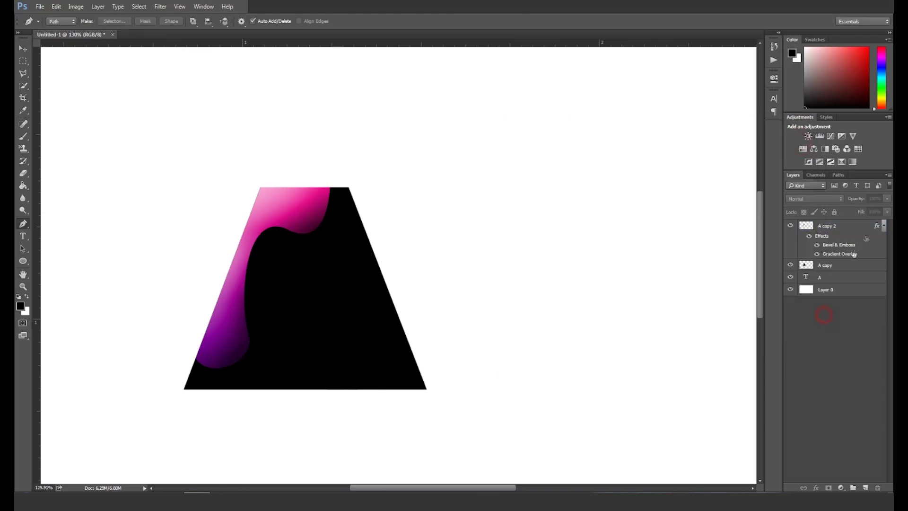
left_click(884, 227)
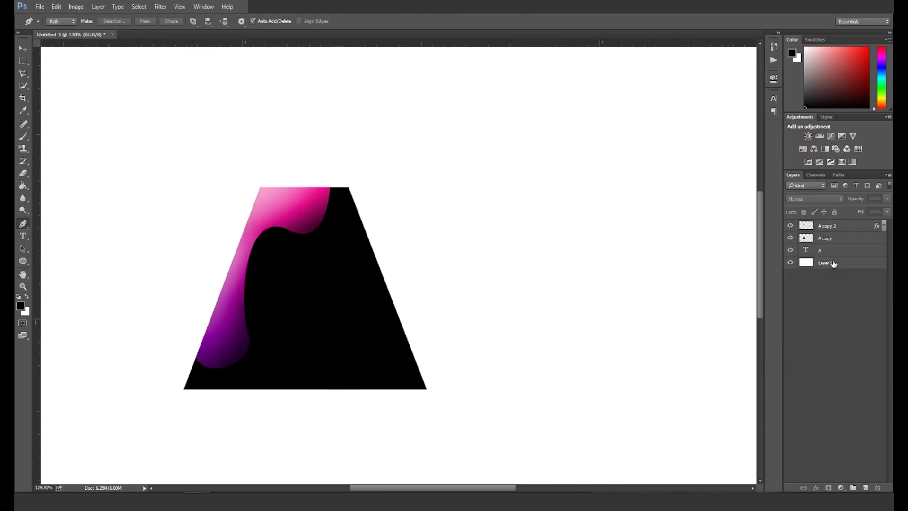
Step: Create a new layer above A copy 2 and load the drip's outline as a selection
left_click(814, 229)
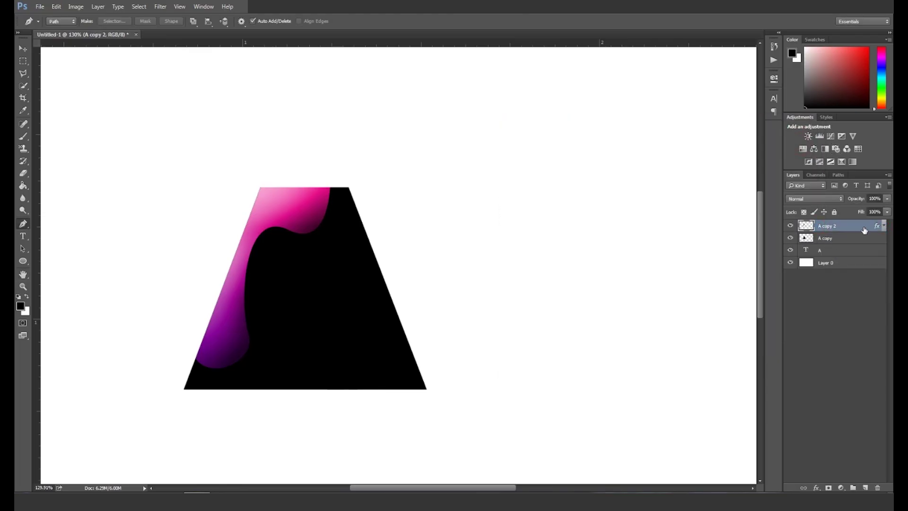
left_click(867, 488)
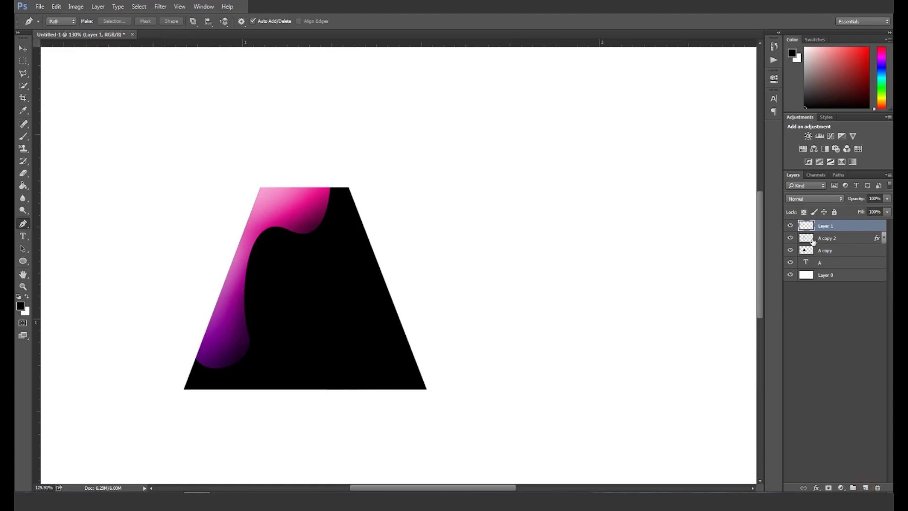
left_click(807, 241, "ctrl")
Step: Swap the foreground and background colors and set up a soft round brush of size 80
key("alt")
key("x")
key("b")
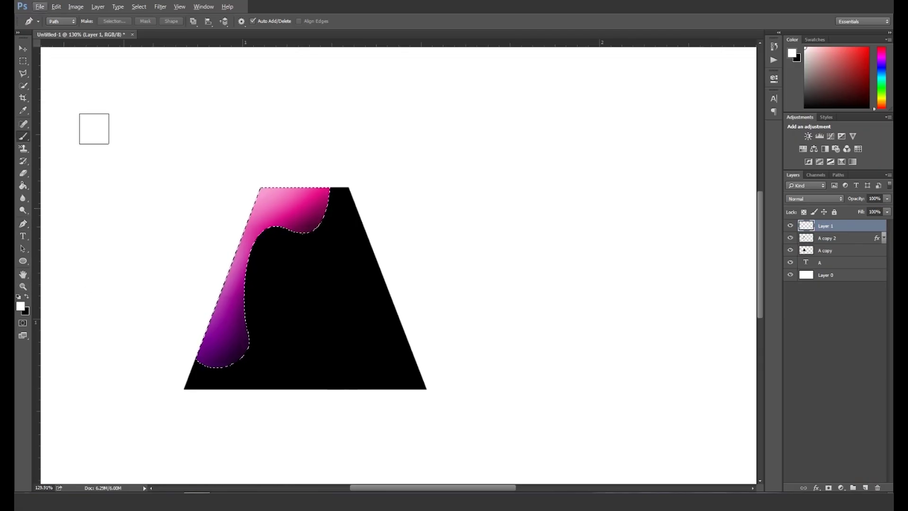
left_click(61, 21)
left_click(63, 94)
scroll(300, 282, "up", 3)
key("bracketright")
key("bracketright")
key("bracketright")
Step: Try to shade the drip's left edge with a dark purple sampled from its lower end
left_click(215, 416, "alt")
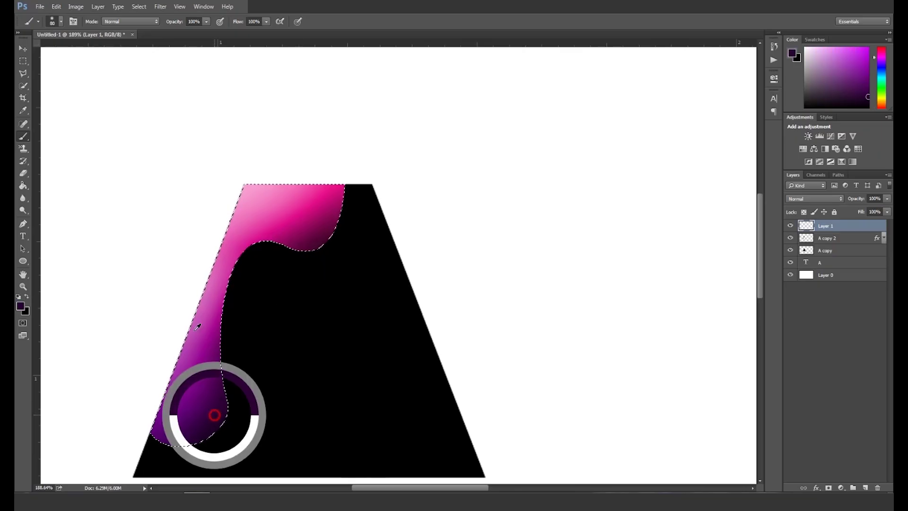
mouse_move(188, 229)
left_mouse_down()
mouse_move(152, 351)
mouse_move(215, 172)
left_mouse_up()
key("ctrl+z")
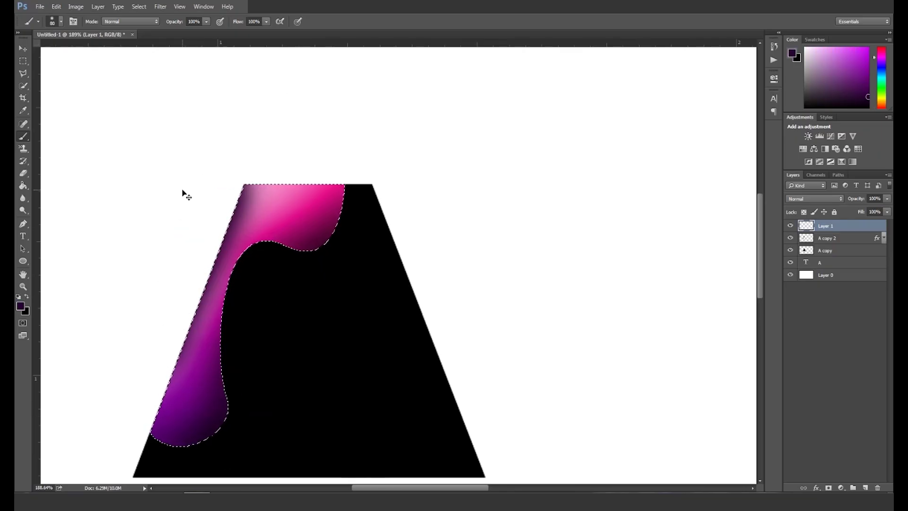
Step: Paint soft shading in a color sampled from the drip and white highlights along its edges on the new layer, and deselect
left_click(318, 229, "alt")
mouse_move(355, 154)
left_mouse_down()
mouse_move(304, 154)
mouse_move(282, 172)
left_mouse_up()
left_click_drag(325, 275, 356, 208)
left_click(95, 284, "alt")
mouse_move(284, 318)
left_mouse_down()
mouse_move(138, 386)
mouse_move(152, 410)
mouse_move(294, 377)
left_mouse_up()
key("ctrl+z")
left_click_drag(304, 222, 357, 205)
left_click_drag(187, 89, 168, 383)
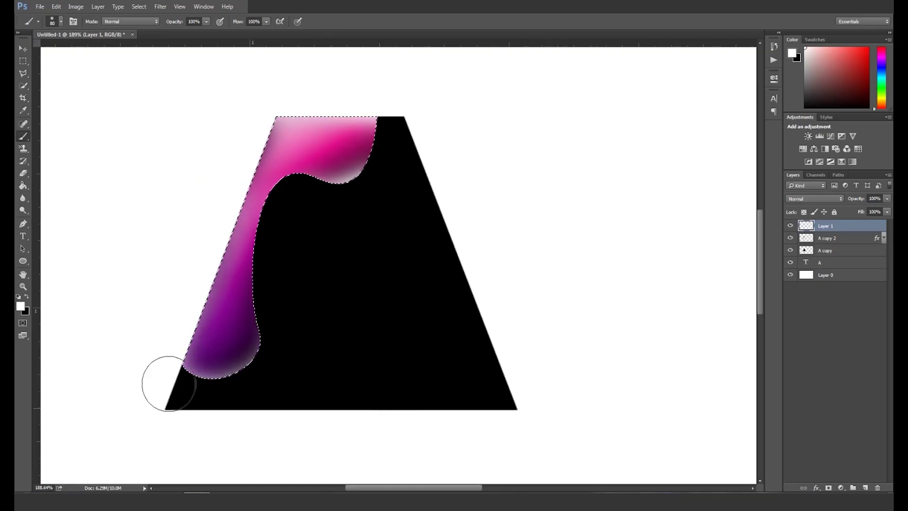
mouse_move(345, 313)
left_mouse_down()
mouse_move(298, 222)
mouse_move(312, 206)
mouse_move(295, 240)
left_mouse_up()
scroll(318, 319, "down", 4)
scroll(319, 318, "up", 5)
scroll(318, 318, "down", 6)
key("ctrl+d")
key("v")
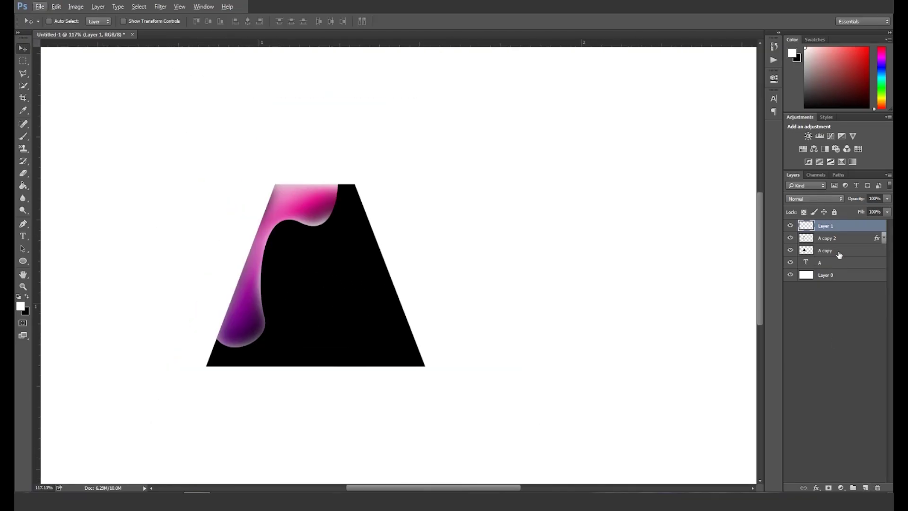
Step: Duplicate the A copy layer, place the duplicate at the top of the layer stack and lower its opacity
left_click(835, 256)
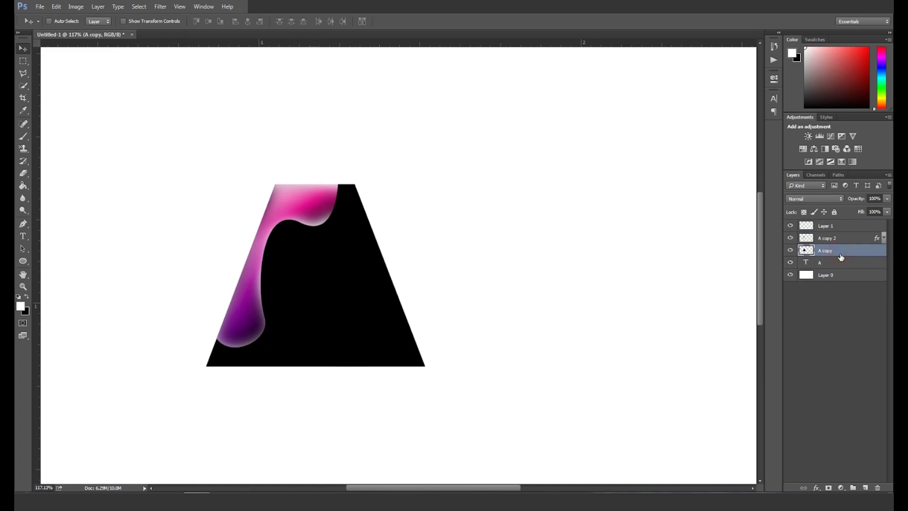
key("ctrl+j")
left_click_drag(847, 253, 853, 202)
scroll(311, 263, "up", 2)
left_click(708, 227)
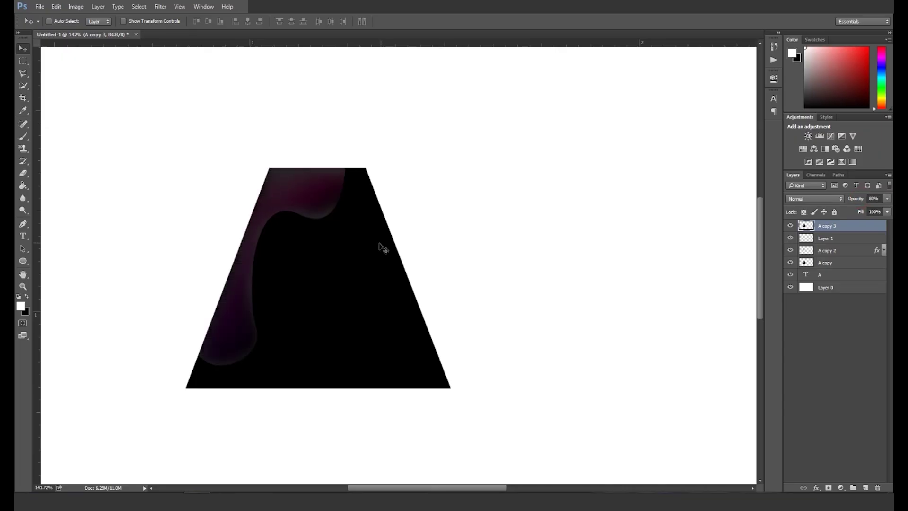
Step: Draw a wavy pen path across the letter just outside the pink drip's lower edge and adjust its anchor points
key("p")
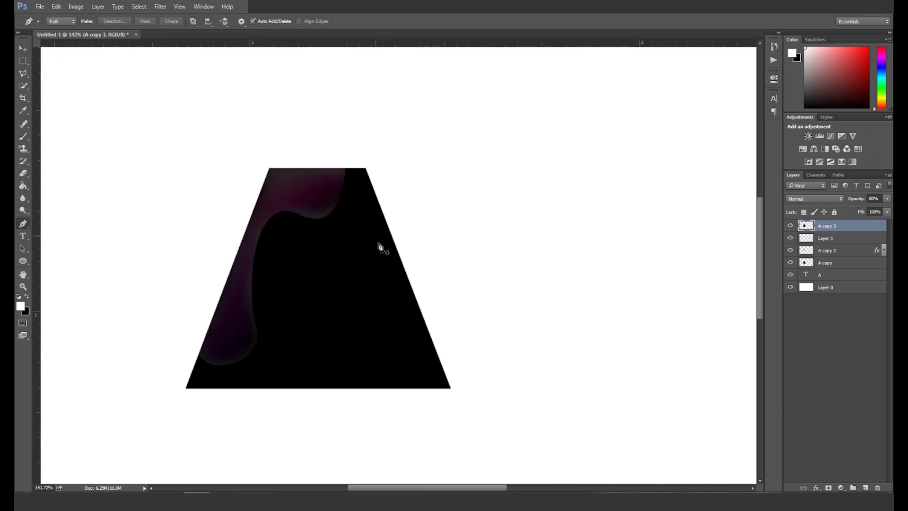
left_click(398, 231)
left_click_drag(300, 234, 229, 204)
left_click_drag(281, 308, 285, 327)
left_click_drag(300, 234, 334, 246, "ctrl")
left_click_drag(262, 214, 278, 225, "ctrl")
left_click_drag(333, 246, 317, 228, "ctrl")
left_click_drag(398, 231, 391, 180, "ctrl")
left_click_drag(286, 326, 285, 299, "ctrl")
Step: Close the path around the letter's upper-left part, trim the A copy 3 layer to that outline, and deselect
left_click_drag(190, 350, 140, 277)
left_click(219, 152)
left_click(248, 126)
left_click(381, 145)
left_click(391, 179)
key("ctrl+Return")
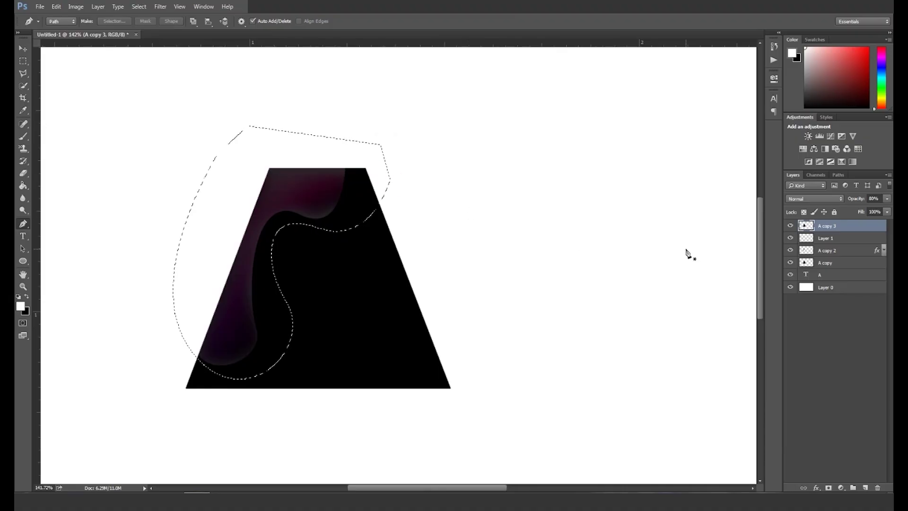
key("ctrl+d")
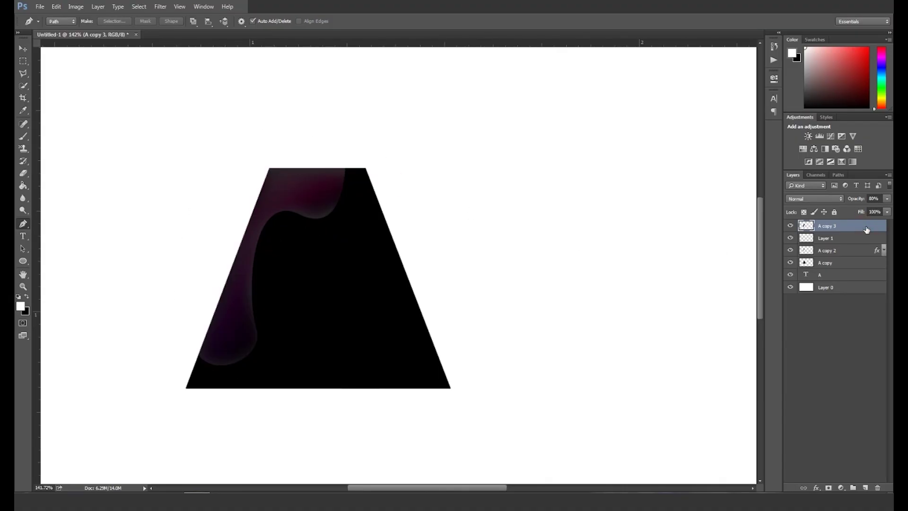
Step: Move A copy 3 below A copy 2 and give it a Gradient Overlay based on the Plum preset
left_click_drag(850, 229, 866, 255)
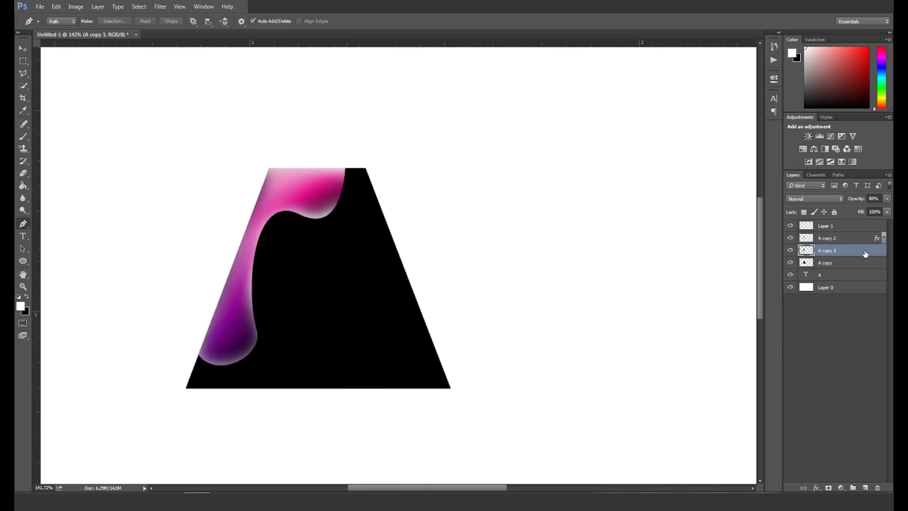
double_click(864, 251)
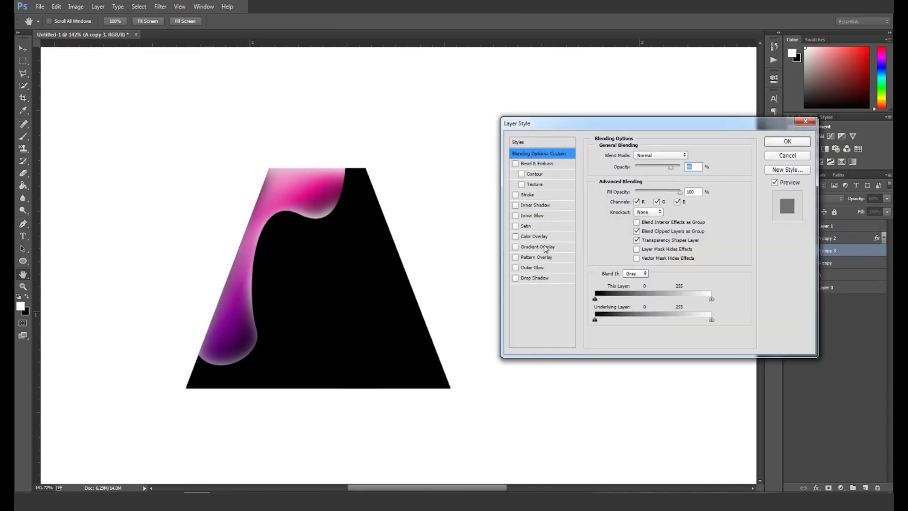
left_click(539, 247)
left_click(647, 184)
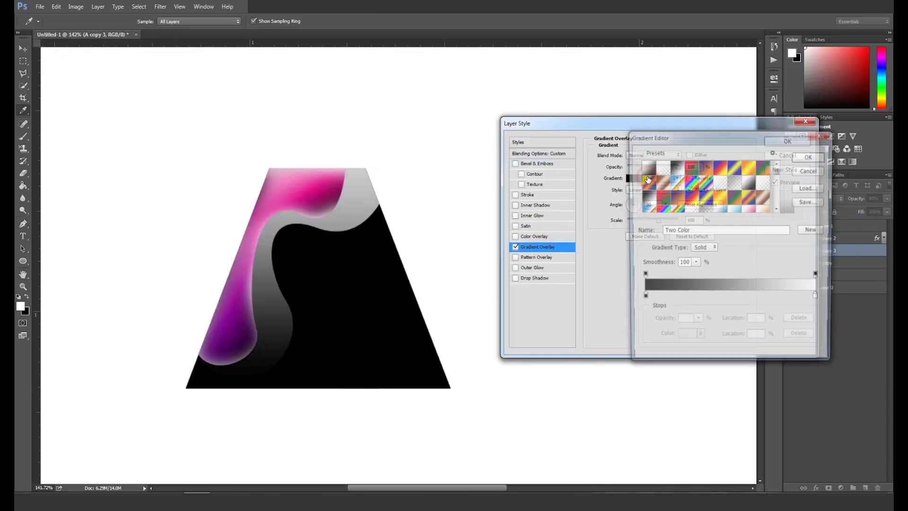
left_click(705, 204)
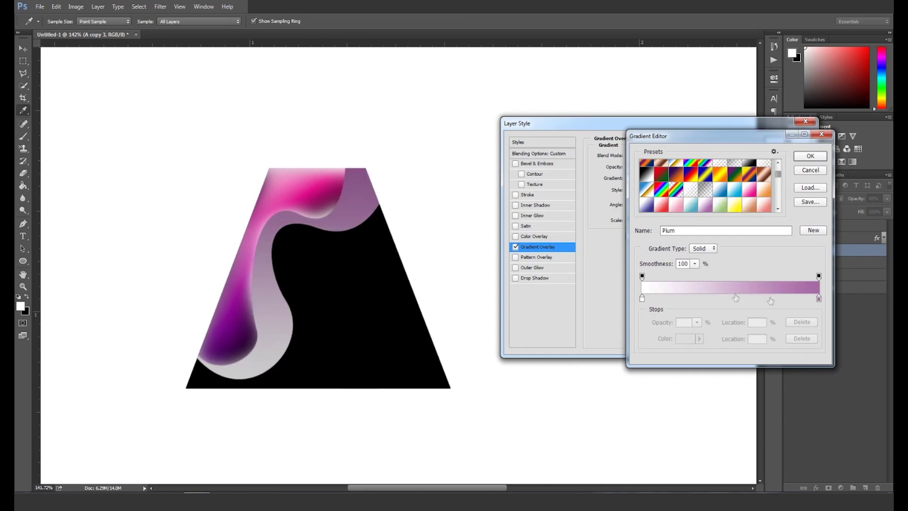
Step: Set the gradient's end stop to #6a0068 and its start stop to #105bb7, and accept the gradient
double_click(819, 298)
type("6a0068")
left_click(801, 188)
double_click(643, 297)
type("105bb7")
left_click(799, 187)
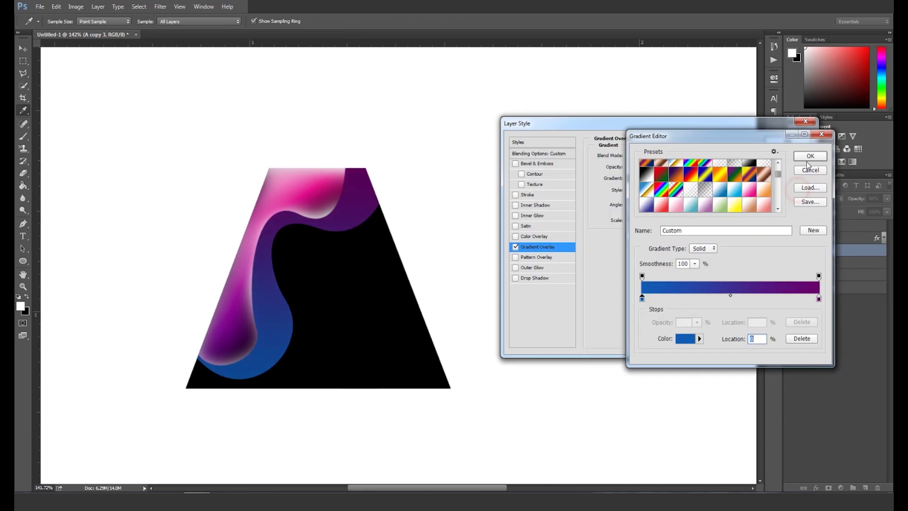
left_click(810, 156)
Step: Add a Bevel & Emboss effect to A copy 3 with increased depth and a size of 250 px
left_click(539, 163)
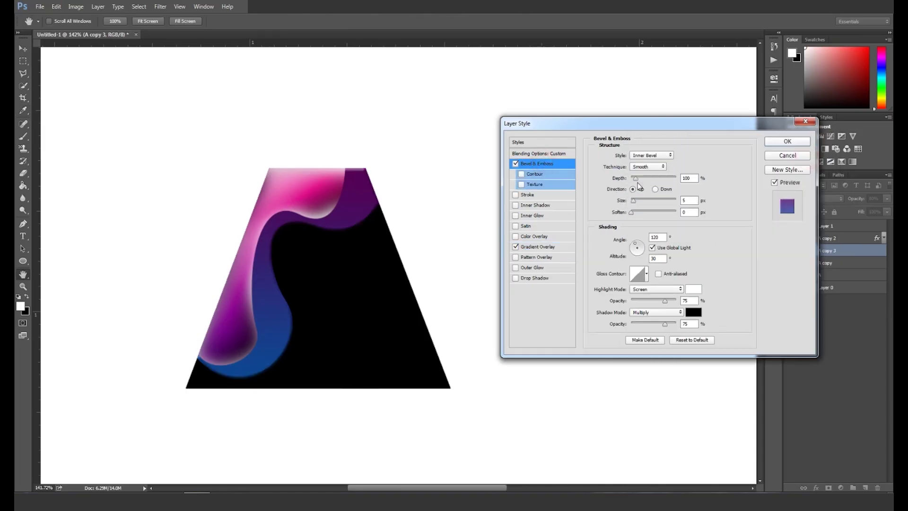
mouse_move(634, 178)
left_mouse_down()
mouse_move(650, 199)
mouse_move(678, 200)
mouse_move(659, 174)
mouse_move(637, 181)
left_mouse_up()
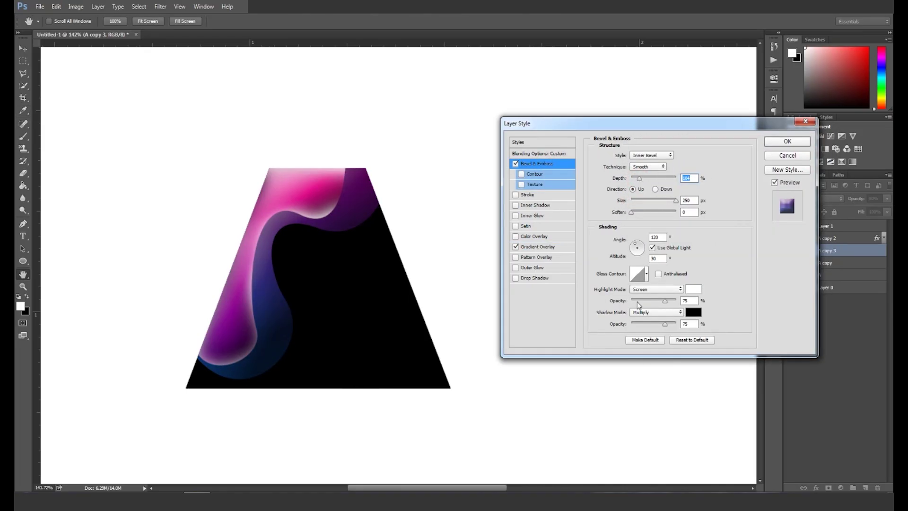
left_click(788, 142)
Step: Add a Drop Shadow to A copy 2 with 52% opacity, 3 px distance and 6 px size
key("p")
scroll(376, 257, "up", 3)
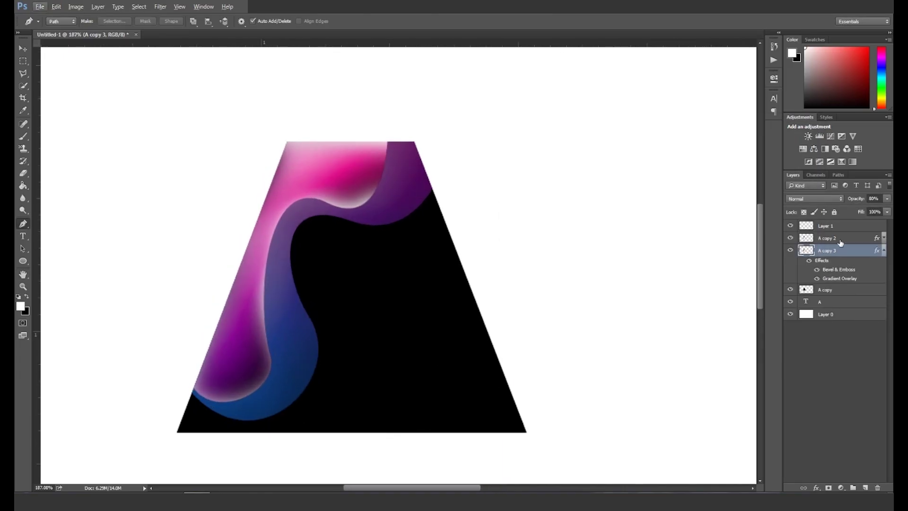
double_click(857, 241)
left_click(532, 278)
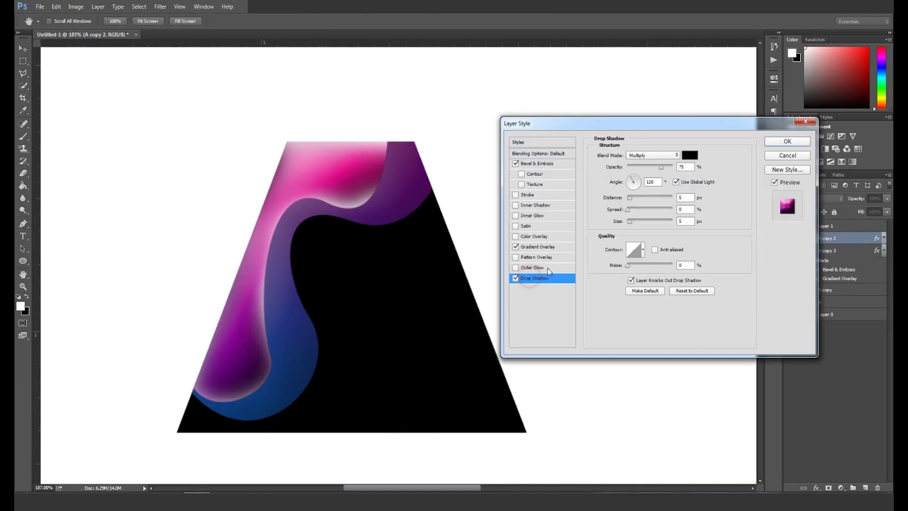
left_click_drag(630, 198, 634, 222)
left_click_drag(661, 167, 650, 167)
left_click(633, 221)
left_click_drag(635, 223, 629, 198)
left_click_drag(650, 167, 651, 166)
left_click(776, 141)
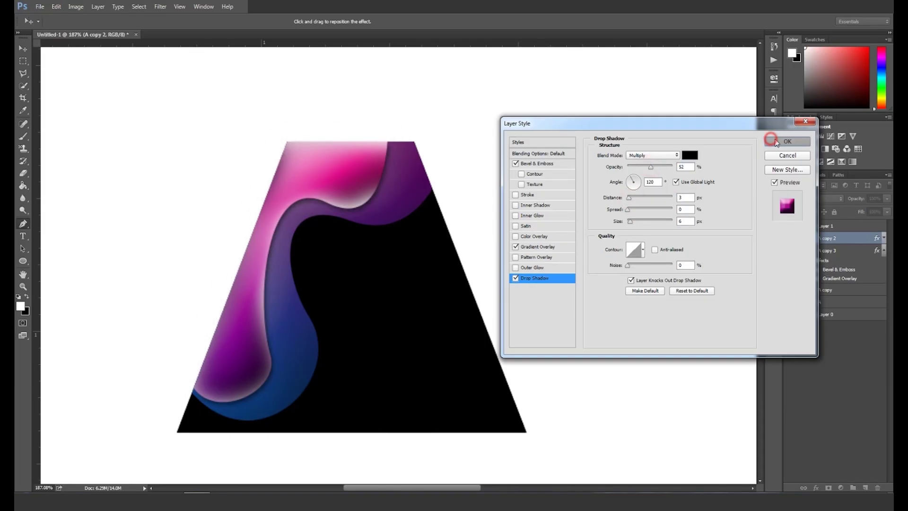
Step: Create a new layer above A copy 3, load that layer's outline as a selection, and sample its purple for the brush
left_click(846, 261)
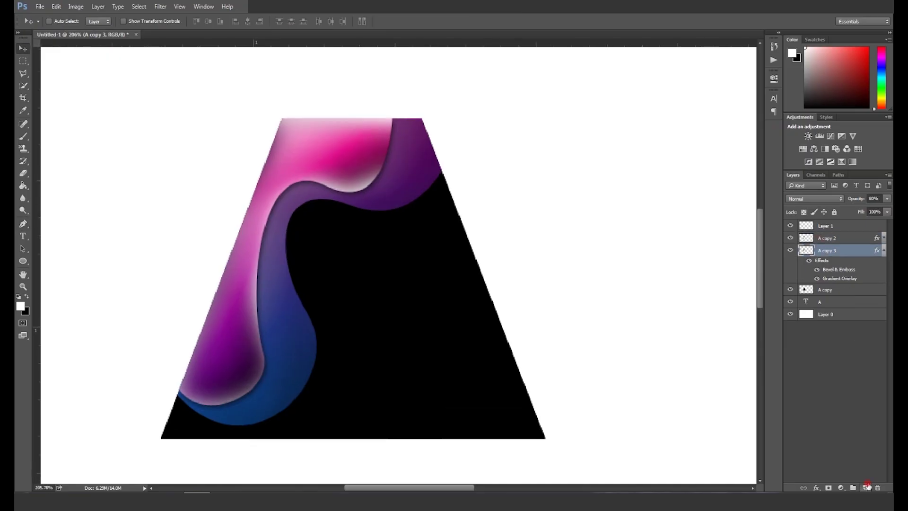
left_click(868, 487)
left_click(807, 263, "ctrl")
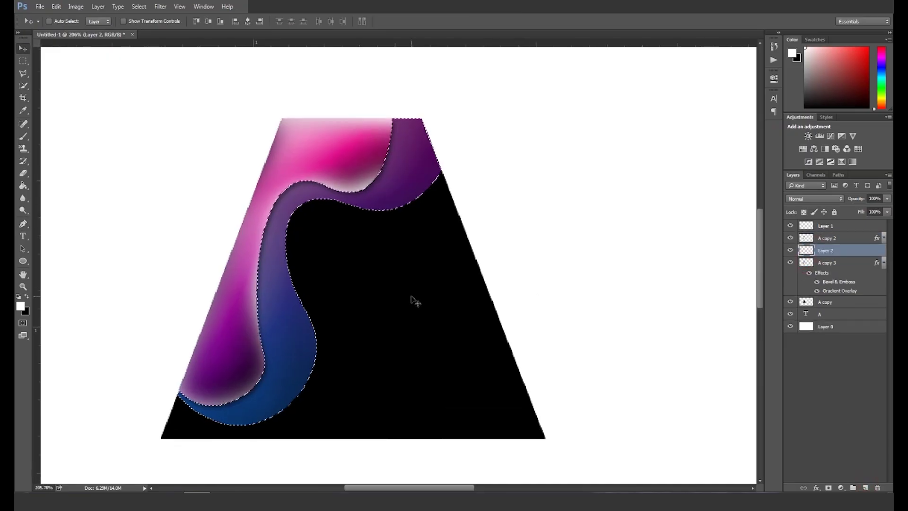
key("b")
left_click(425, 166, "alt")
Step: Paint dark shading and, on another new layer, white highlights along the blue-purple drip, soften them with a 29% opacity eraser, and deselect
left_click(20, 307)
left_click(704, 284)
left_click(823, 179)
mouse_move(470, 189)
left_mouse_down()
mouse_move(359, 128)
mouse_move(225, 181)
left_mouse_up()
left_click(300, 357, "alt")
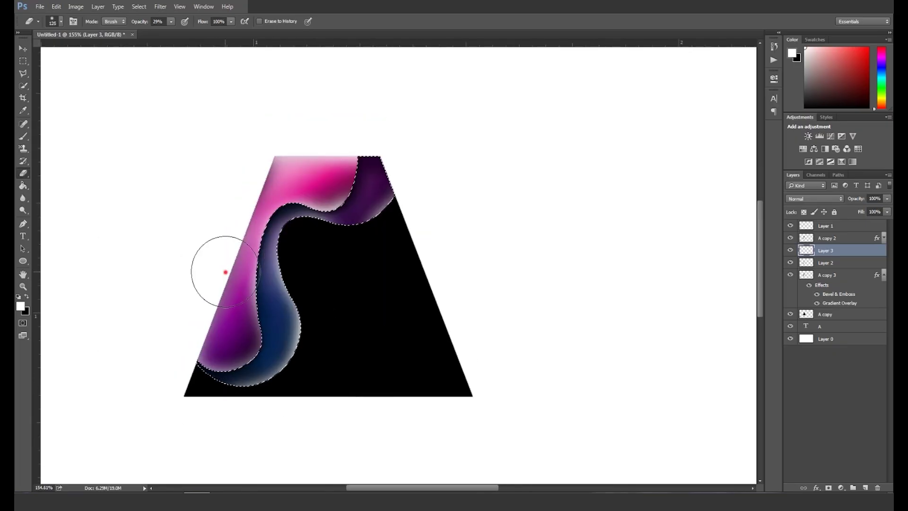
left_click_drag(225, 272, 213, 244)
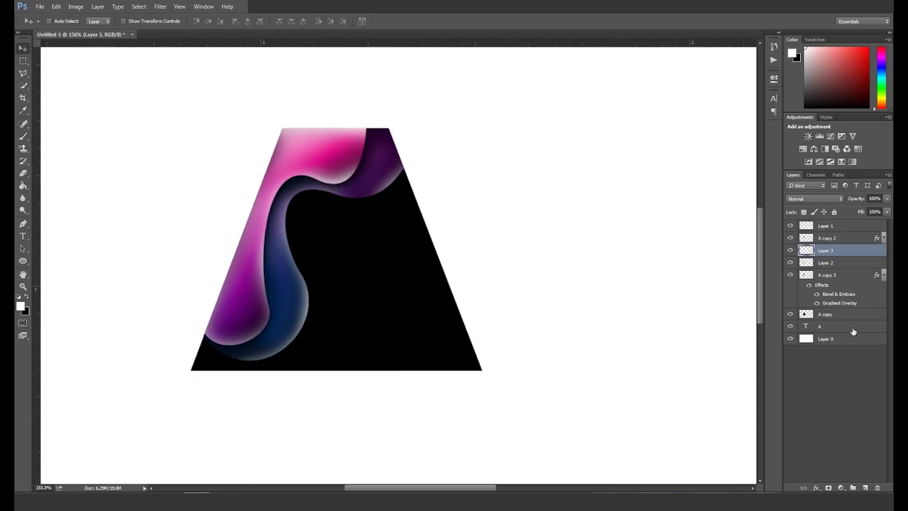
Step: Duplicate the A copy layer and apply a black-to-white Gradient Overlay to the duplicate
left_click(849, 314)
left_click(883, 275)
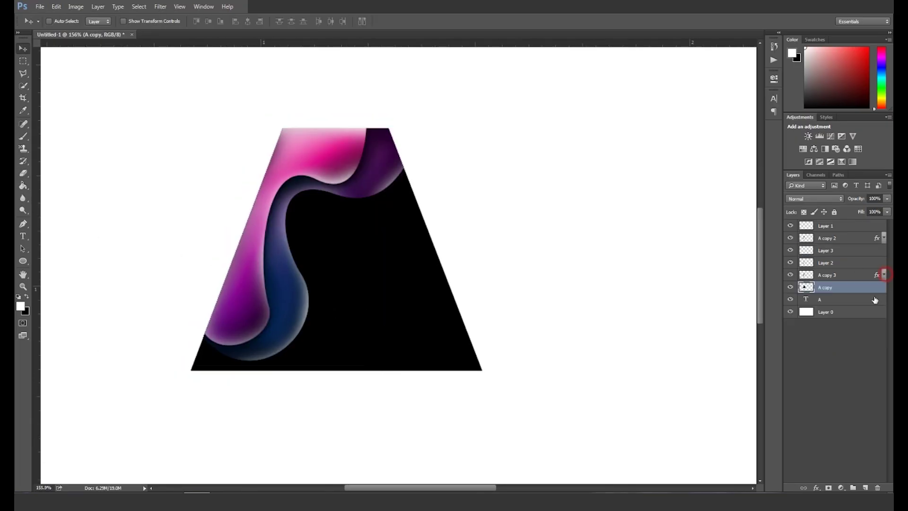
key("ctrl+j")
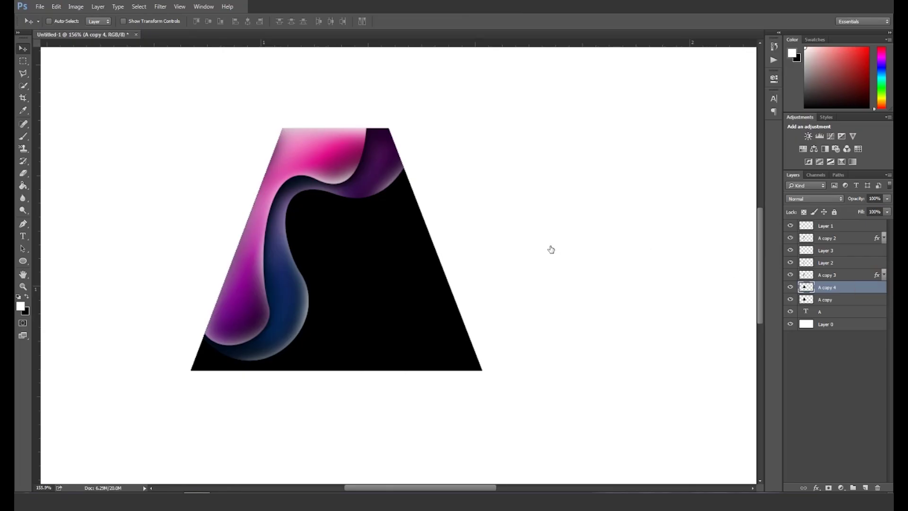
left_click(531, 247)
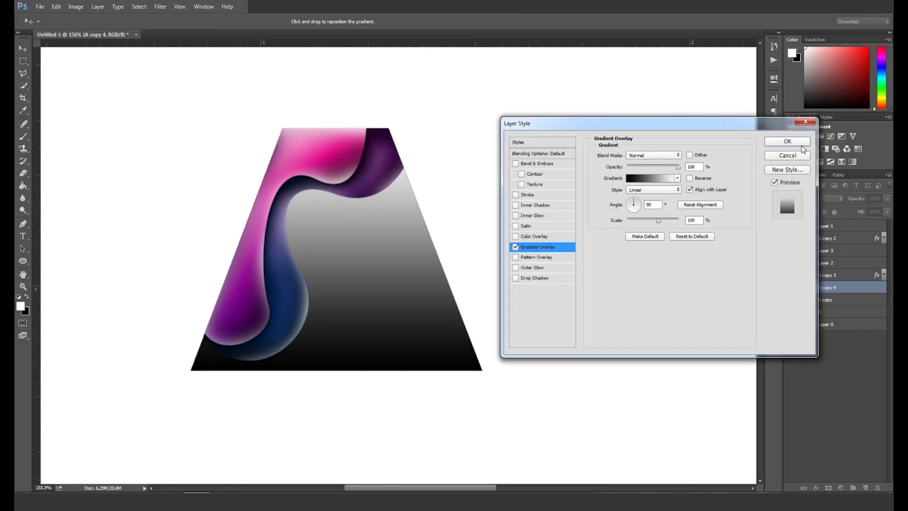
left_click(788, 141)
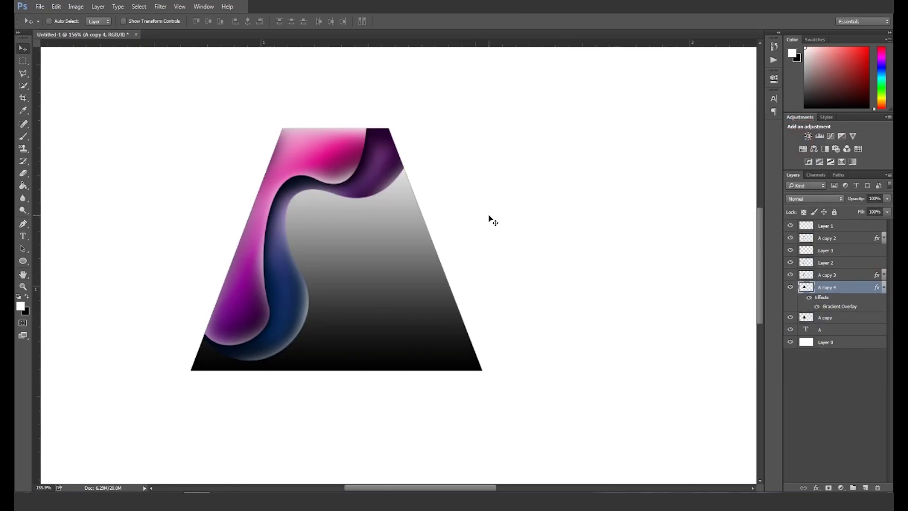
key("p")
left_click(430, 207)
left_click_drag(363, 223, 362, 315)
key("ctrl+alt+z")
key("ctrl+alt+z")
Step: Draw a closed curved pen path around the letter's lower-right part, trim A copy 4 to that shape, and deselect
left_click(430, 191)
left_click_drag(232, 323, 134, 260)
left_click_drag(190, 370, 182, 391)
left_click(195, 399)
left_click(477, 396)
left_click(537, 351)
left_click(430, 192)
key("ctrl+Return")
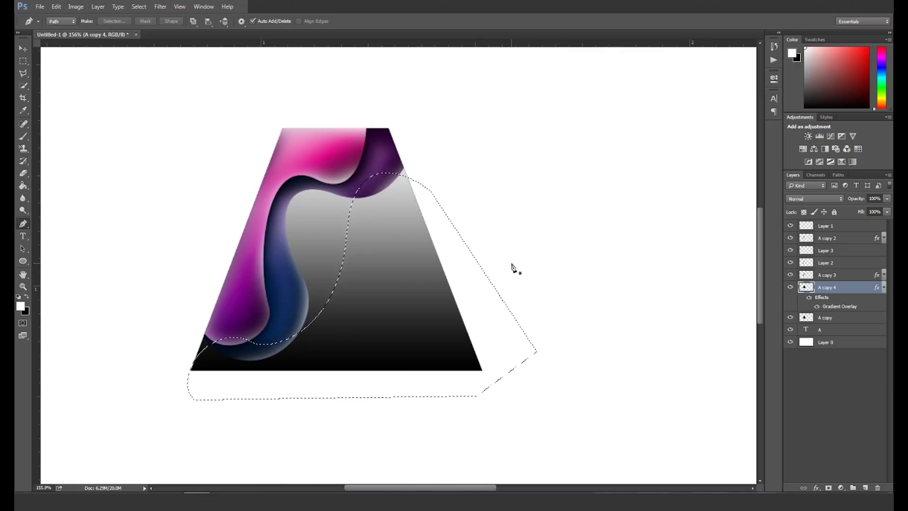
key("Delete")
key("ctrl+d")
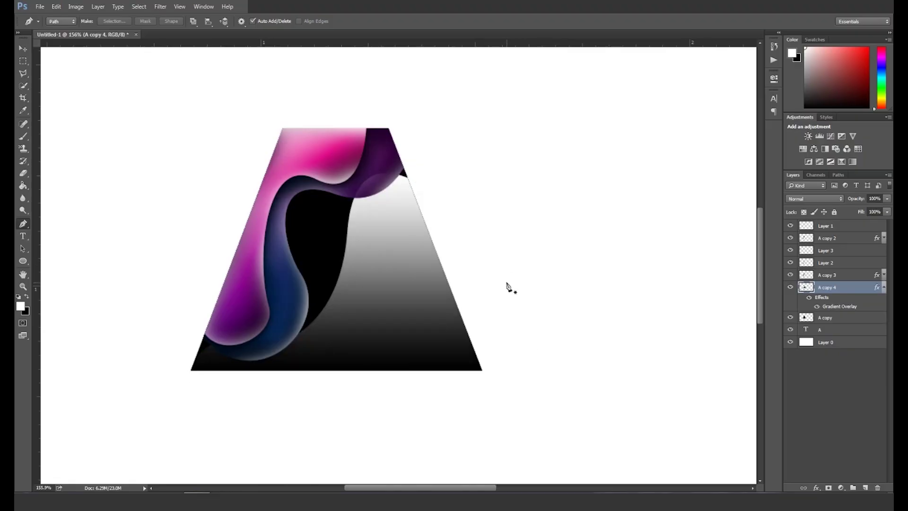
Step: Recolor A copy 4's Gradient Overlay to run from dark orange at the start to golden yellow at the end
double_click(850, 286)
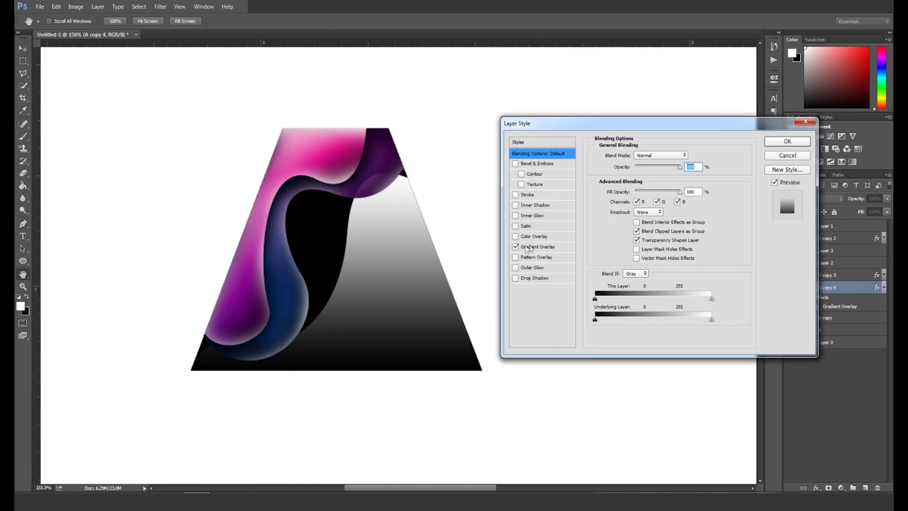
left_click(526, 247)
left_click(648, 178)
left_click(643, 298)
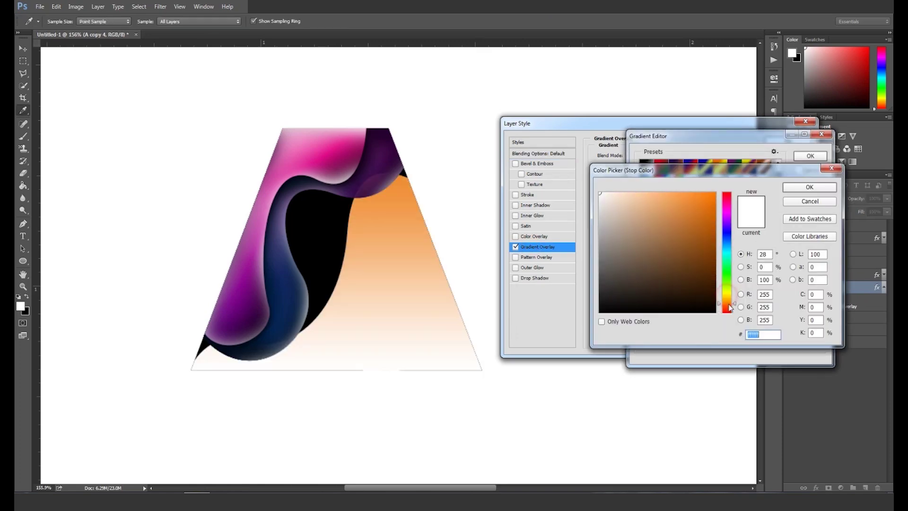
left_click(707, 222)
left_click(810, 187)
double_click(819, 298)
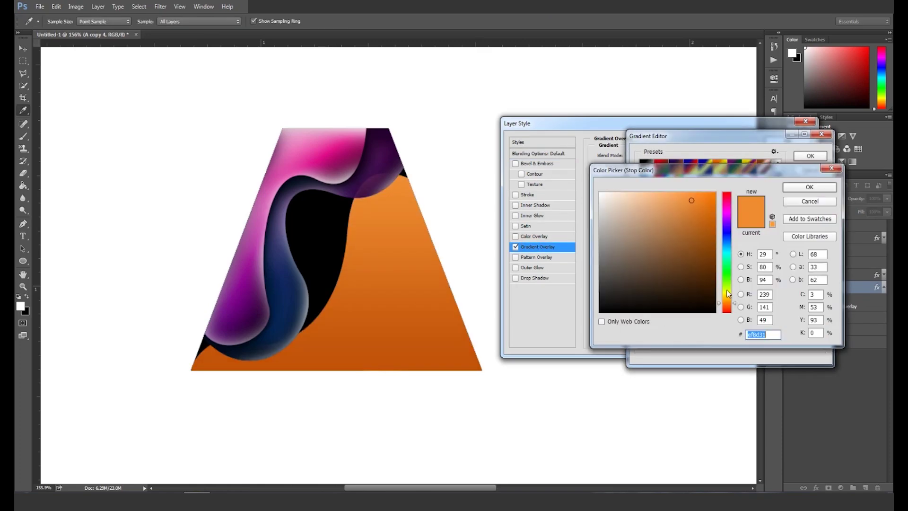
left_click(727, 298)
left_click(810, 187)
left_click(810, 157)
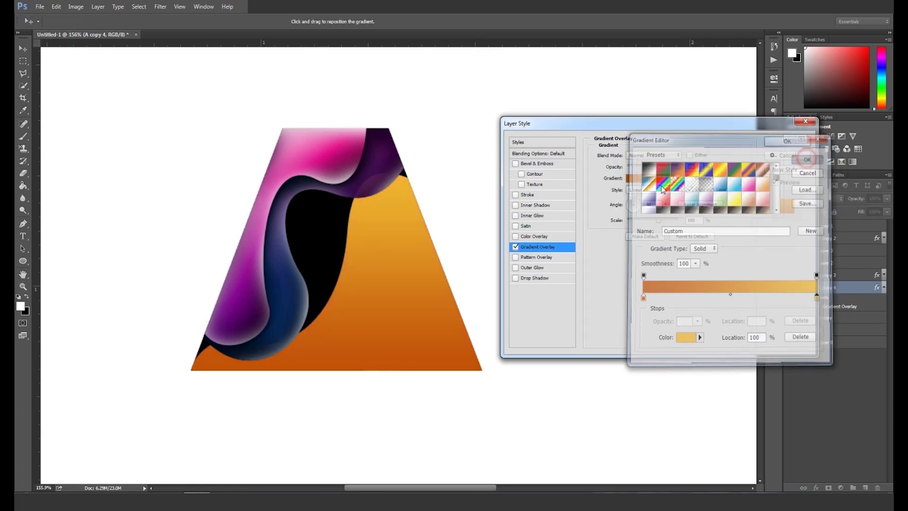
Step: Add a Bevel & Emboss effect to A copy 4 with a size of 250 px and reduced shadow opacity
left_click(548, 163)
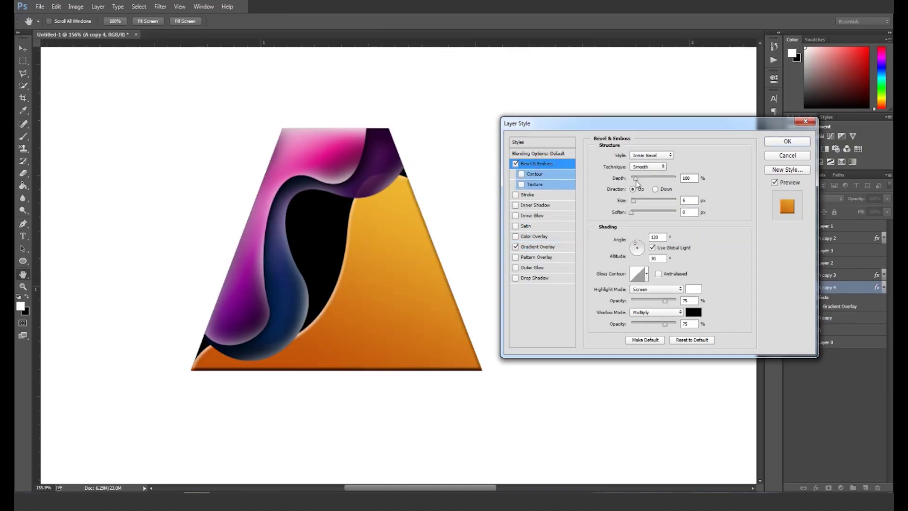
left_click_drag(634, 201, 683, 204)
left_click_drag(662, 323, 656, 325)
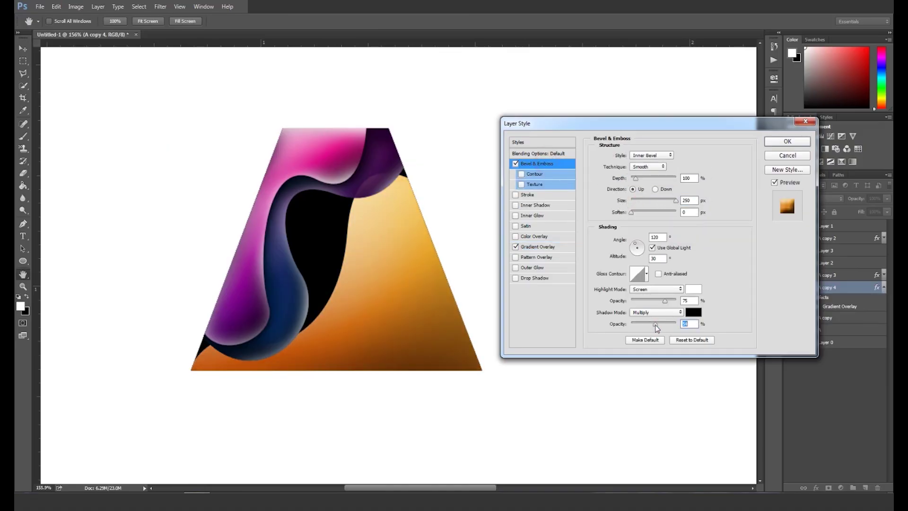
left_click(786, 142)
Step: On a new layer above A copy 4, select that shape's outline and paint soft brown shading sampled from its lower-right area along its edge
left_click(865, 488)
left_click(810, 301, "ctrl")
key("b")
left_click(449, 348, "alt")
mouse_move(176, 385)
left_mouse_down()
mouse_move(291, 320)
mouse_move(272, 336)
left_mouse_up()
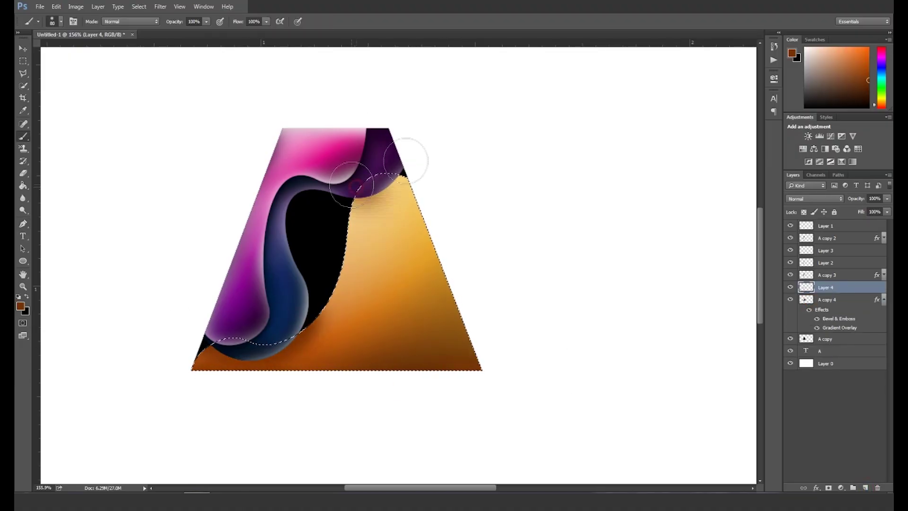
Step: Set the brush color to white, paint soft highlights along the orange shape's edges, and deselect
key("v")
left_click(20, 306)
left_click(592, 184)
left_click(823, 181)
key("b")
mouse_move(195, 393)
left_mouse_down()
mouse_move(411, 396)
mouse_move(442, 178)
mouse_move(492, 345)
left_mouse_up()
left_click_drag(310, 264, 381, 160)
left_click_drag(221, 327, 169, 381)
key("ctrl+d")
Step: Place Layer 4 and A copy 4 at the top of the layer stack, with Layer 1 directly above A copy 2
mouse_move(846, 289)
left_mouse_down()
mouse_move(847, 233)
mouse_move(848, 248)
left_mouse_up()
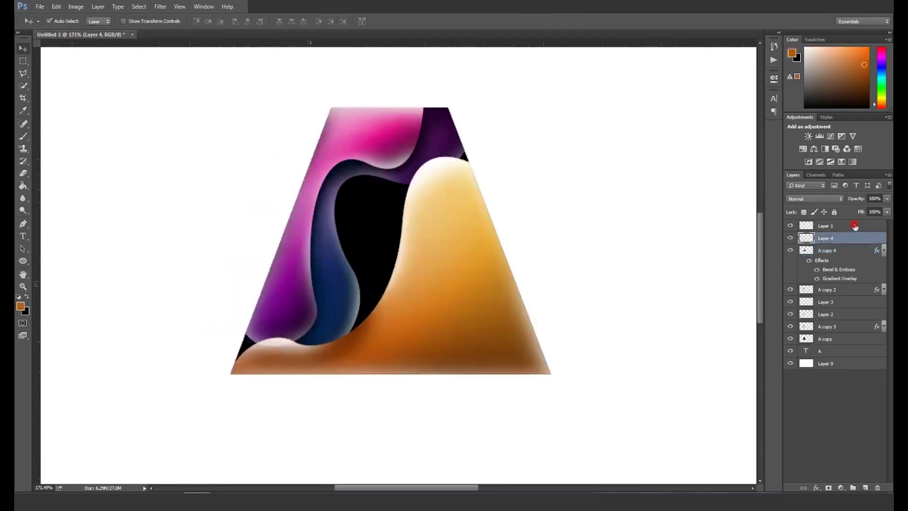
left_click_drag(849, 226, 843, 289)
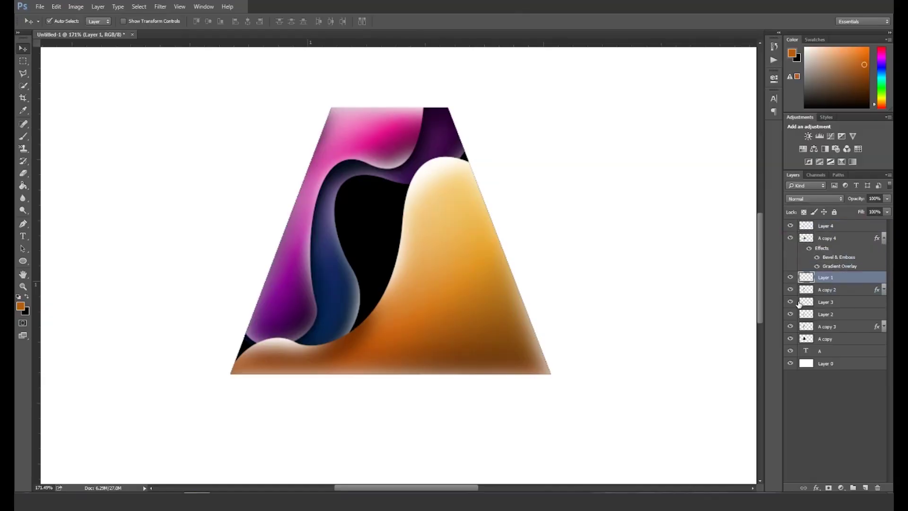
left_click(885, 240)
Step: Duplicate the A copy layer, move the duplicate to the top of the stack and set its opacity to 66%
left_click(850, 316)
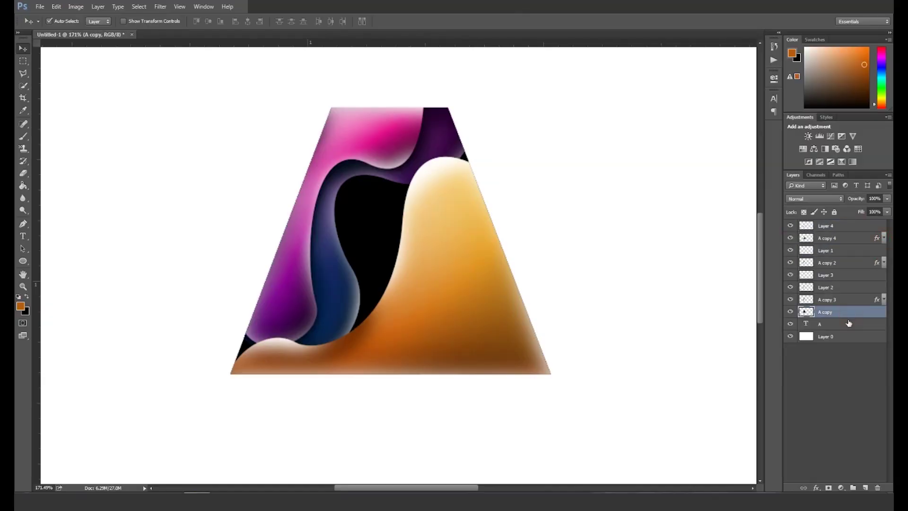
key("ctrl+j")
left_click_drag(848, 313, 859, 226)
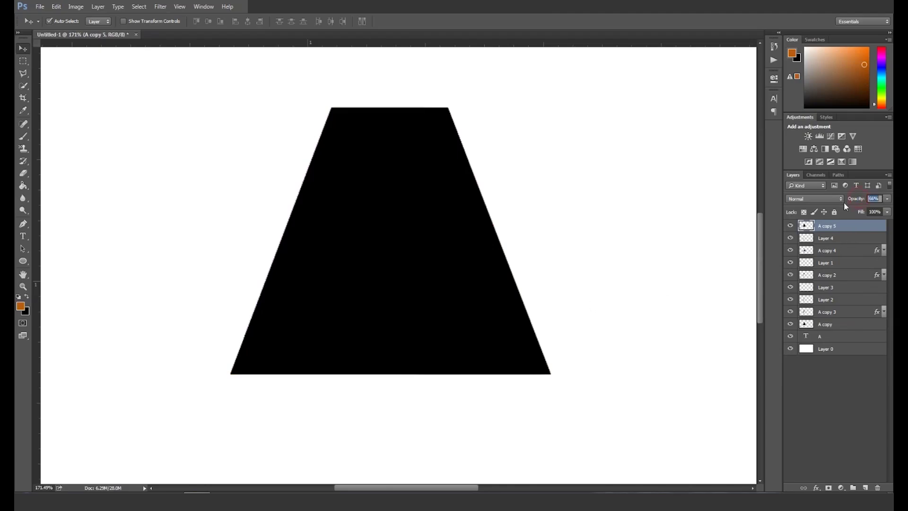
key("Return")
Step: Draw a closed wavy pen path around the lower part of the A, rising toward its right edge
key("p")
left_click(518, 247)
left_click_drag(434, 273, 416, 337)
left_click_drag(241, 331, 201, 374)
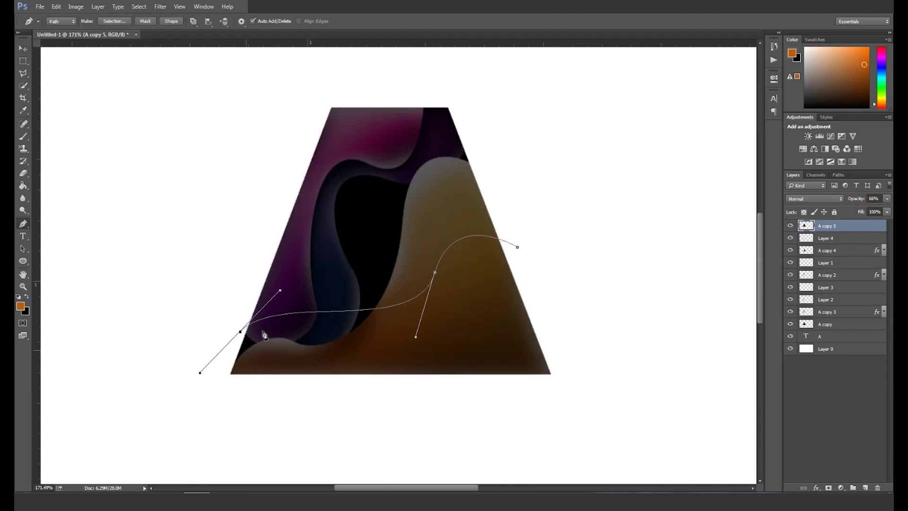
left_click_drag(416, 337, 385, 430)
left_click(204, 382)
left_click(295, 415)
left_click(604, 381)
left_click(518, 247)
Step: Delete everything outside the path on A copy 5, deselect, and set the layer's opacity to 100%
key("ctrl+Return")
key("ctrl+shift+i")
key("Delete")
key("ctrl+d")
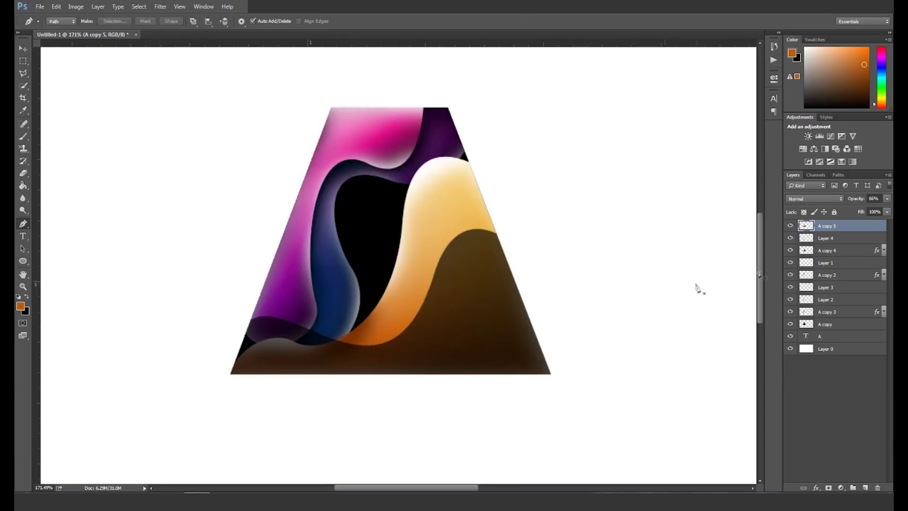
key("0")
Step: Give A copy 5 a linear gradient overlay running from bright blue to magenta-purple
double_click(862, 225)
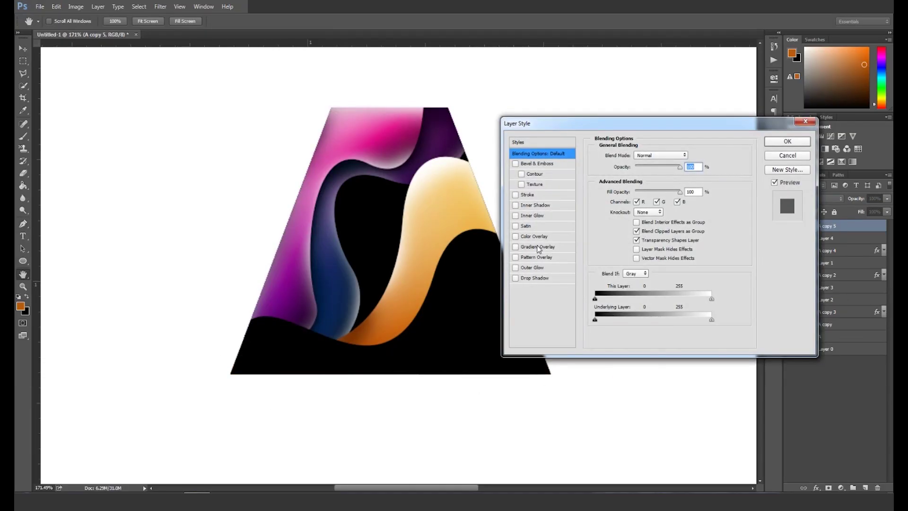
left_click(538, 246)
left_click(655, 178)
double_click(642, 298)
left_click(670, 239)
left_click(807, 187)
double_click(819, 298)
left_click(711, 248)
left_click(713, 227)
left_click(807, 187)
key("Return")
key("Tab")
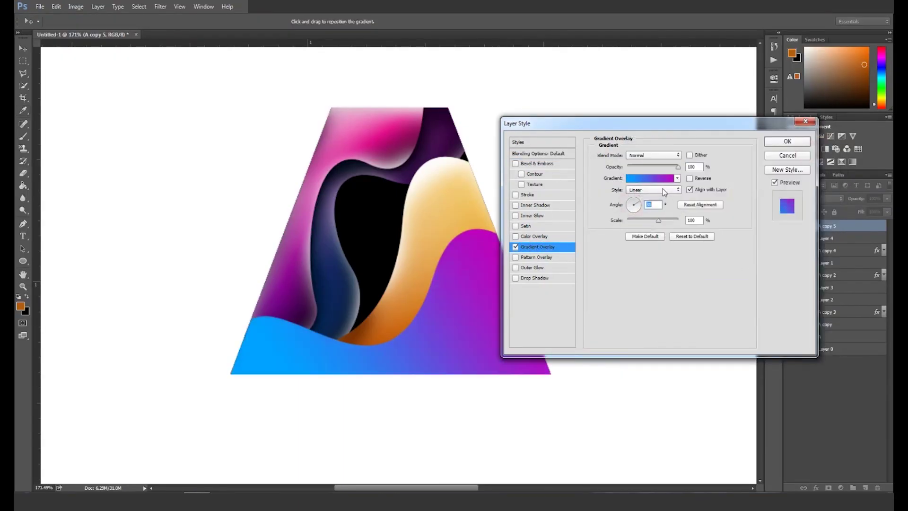
Step: Add Bevel & Emboss to A copy 5 with increased depth and size for a rounded, glossy edge
left_click(534, 164)
left_click_drag(634, 202, 659, 204)
left_click_drag(633, 213, 654, 214)
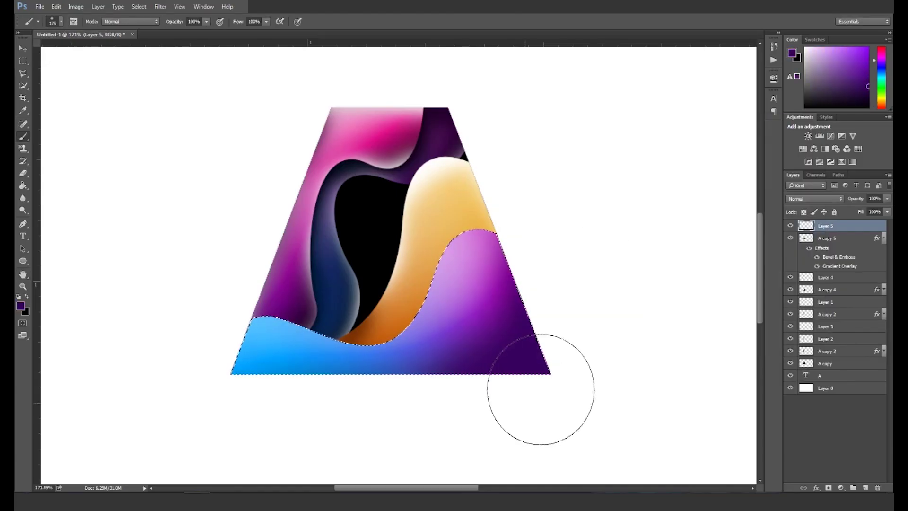
Step: On Layer 5, paint soft dark purple shading along the wave's lower-right edge and darkened sampled blue along its lower-left edge
left_click_drag(541, 389, 450, 395)
left_click(265, 363, "alt")
left_click(20, 307)
left_click(712, 263)
left_click(807, 187)
mouse_move(278, 426)
left_mouse_down()
mouse_move(158, 427)
mouse_move(421, 443)
mouse_move(270, 447)
left_mouse_up()
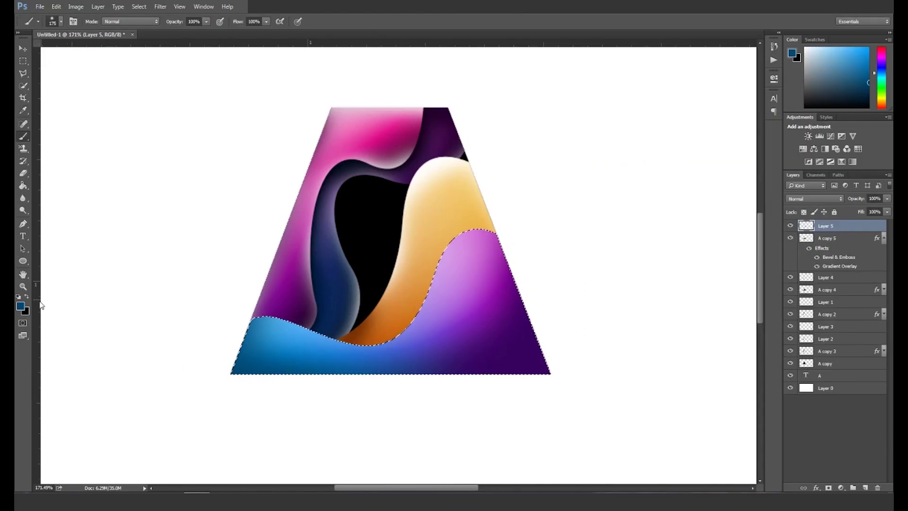
Step: Set the brush color to white, reduce the brush size, and paint soft highlights along the wave's upper edge
left_click(18, 297)
key("x")
left_click_drag(384, 304, 400, 221)
key("ctrl+z")
key("bracketleft")
key("bracketleft")
key("bracketleft")
key("bracketleft")
key("bracketleft")
left_click_drag(462, 210, 378, 300)
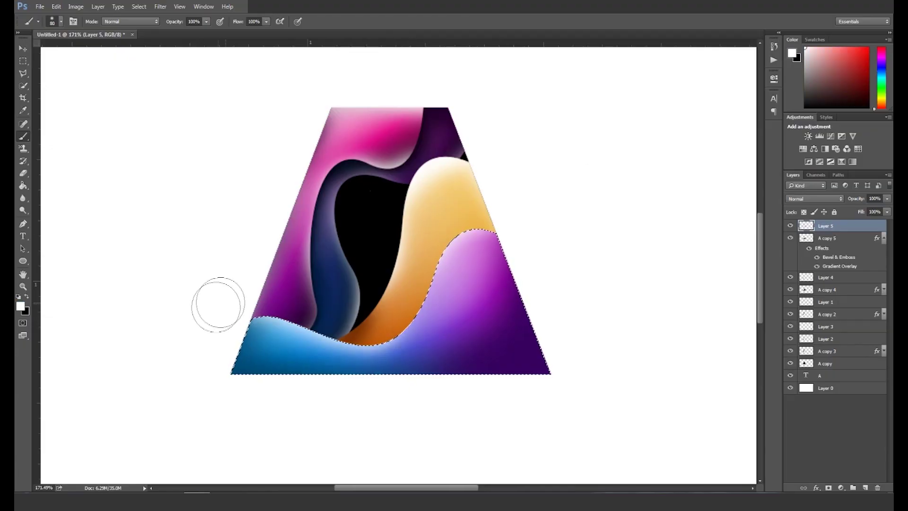
Step: Duplicate the A copy layer, move the duplicate to the top of the stack and set its opacity to 40%
scroll(501, 344, "up", 2)
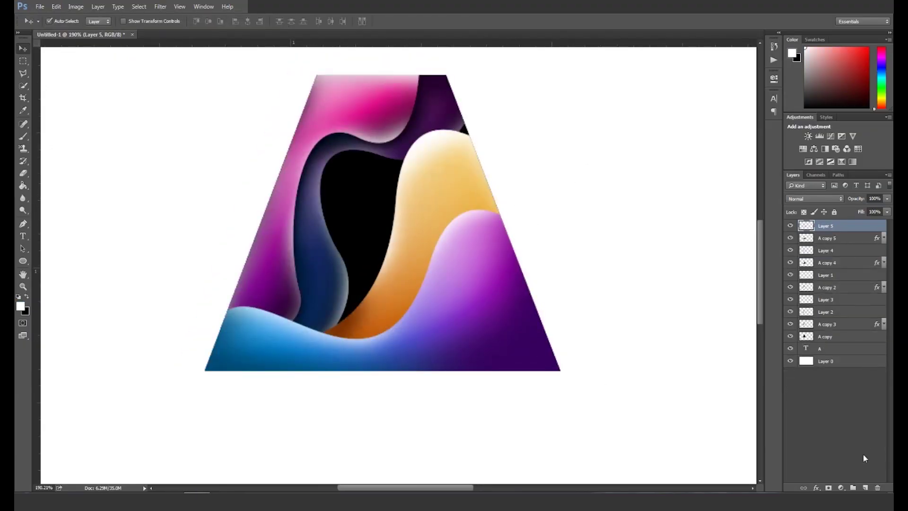
left_click(837, 342)
key("ctrl+j")
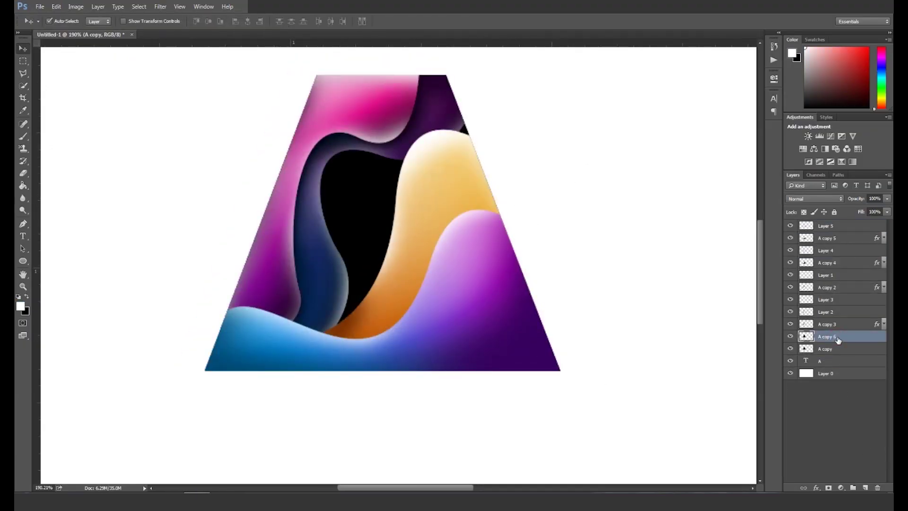
left_click_drag(840, 337, 846, 226)
key("4")
Step: Draw a wavy pen path across the bottom of the A on A copy 6, below the purple wave
key("p")
left_click(540, 266)
left_click_drag(460, 308, 445, 362)
left_click_drag(204, 372, 154, 458)
left_click_drag(444, 359, 414, 435)
left_click(577, 386)
left_click(168, 393)
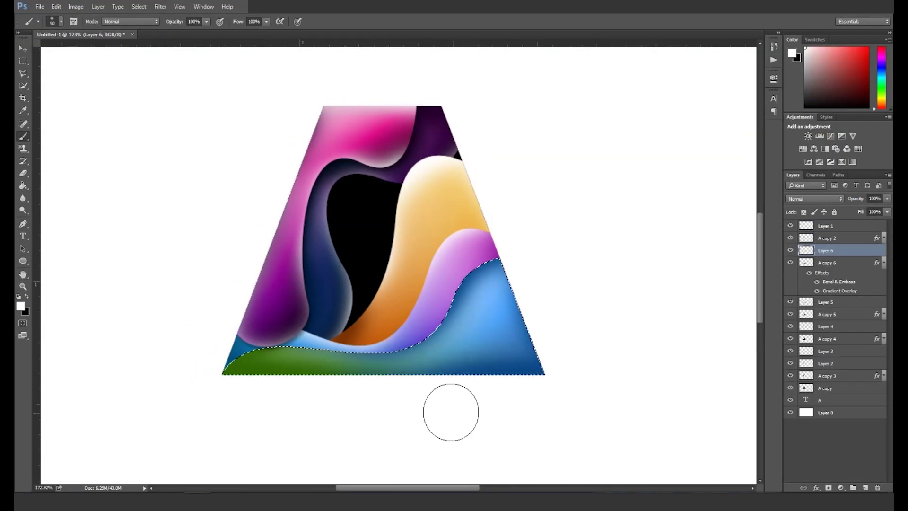
Step: Draw a white circle about 59 px wide on the pink drop and delete an offset circular area to leave a thin crescent
left_click(25, 263)
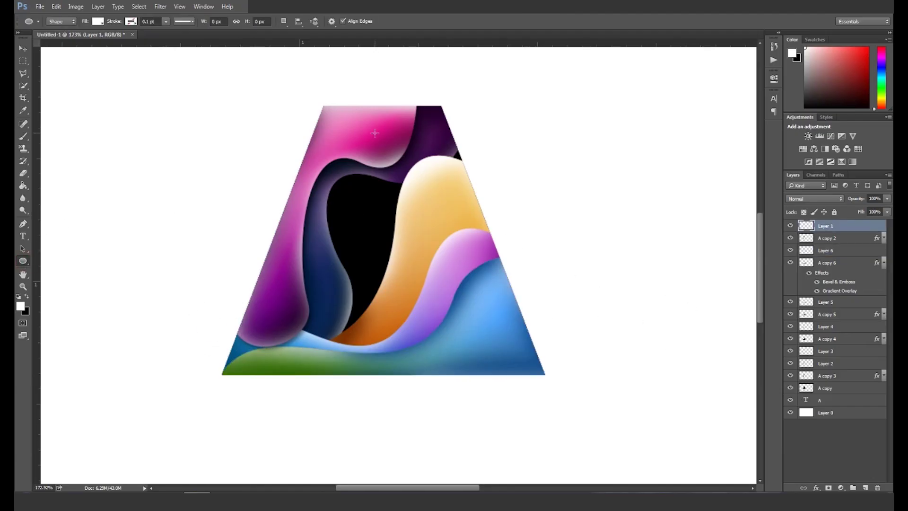
left_click_drag(353, 120, 419, 155)
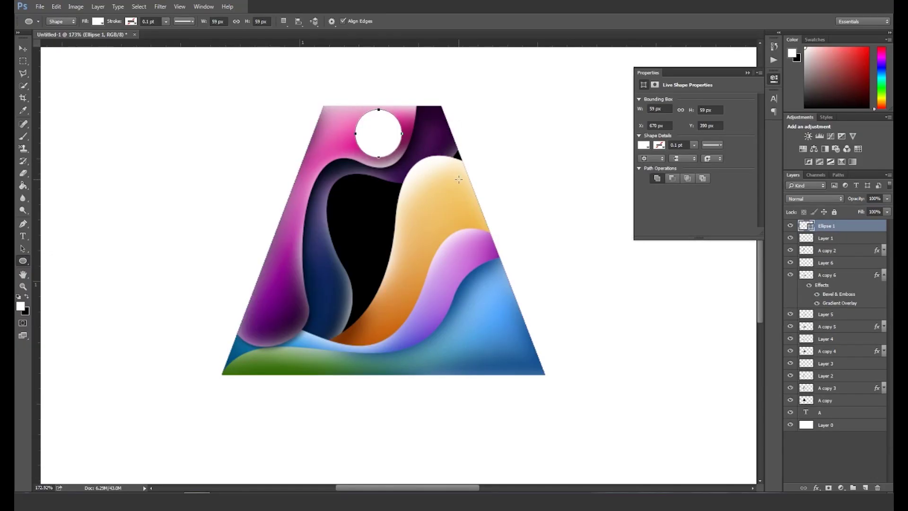
key("b")
left_click(422, 194)
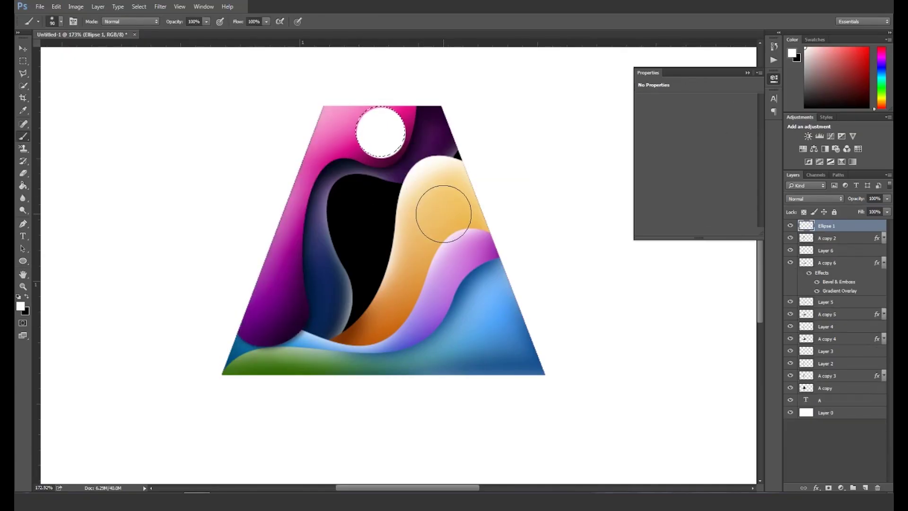
key("Delete")
key("ctrl+d")
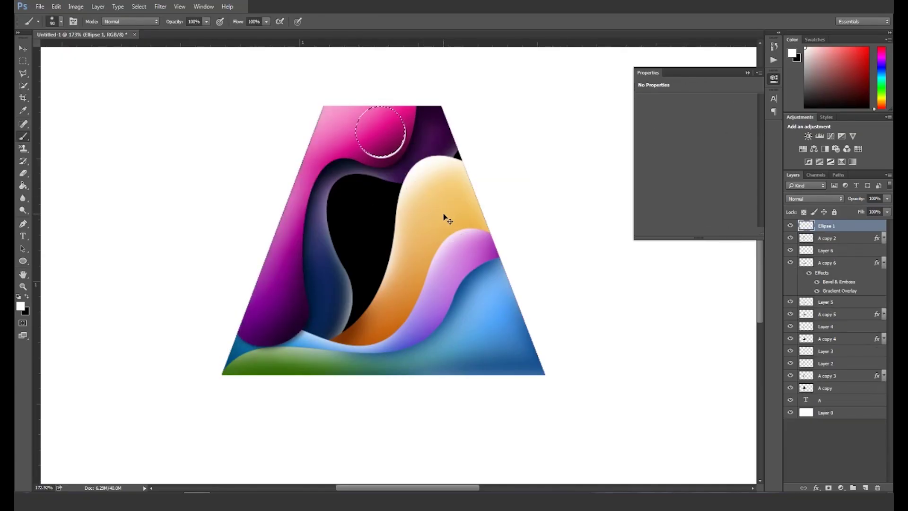
Step: Nudge the white crescent into place in the pink drop and fade its ends with a soft eraser
key("v")
left_click_drag(359, 147, 358, 149)
key("e")
scroll(364, 137, "up", 3)
left_click(373, 148)
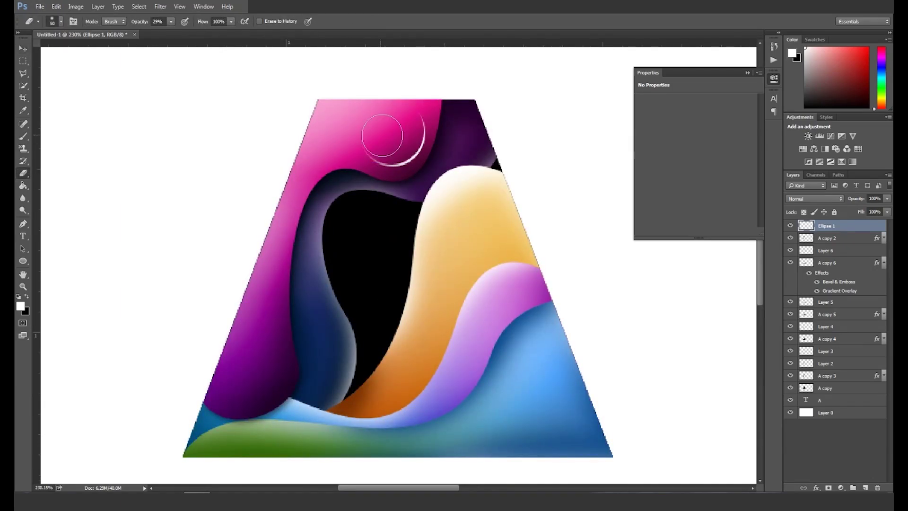
left_click_drag(371, 123, 429, 107)
key("v")
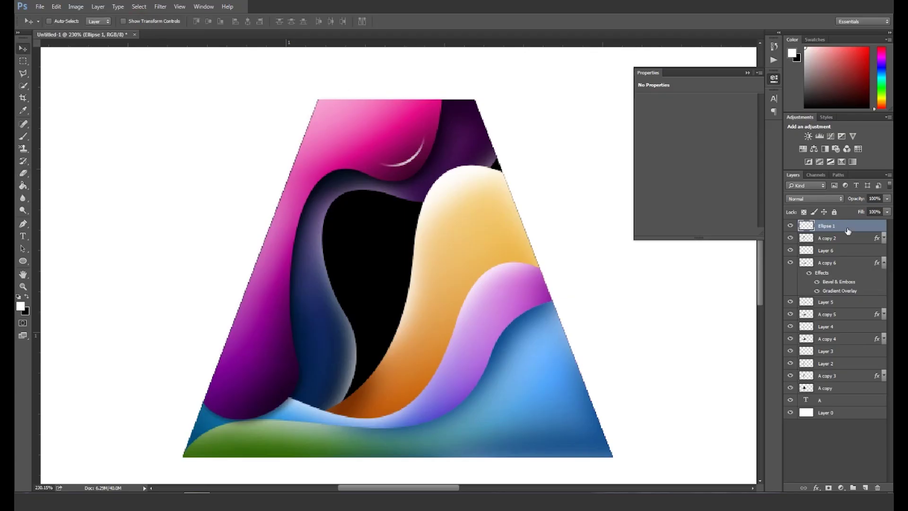
Step: Strengthen the crescent highlight by merging it with a duplicate, and duplicate the merged layer
key("ctrl+j")
left_click(854, 235)
left_click(854, 230, "shift")
key("ctrl+e")
left_click(20, 48)
key("ctrl+j")
Step: Apply a Gaussian Blur of about 4.2 pixels to the Ellipse 1 copy layer
left_click(856, 241)
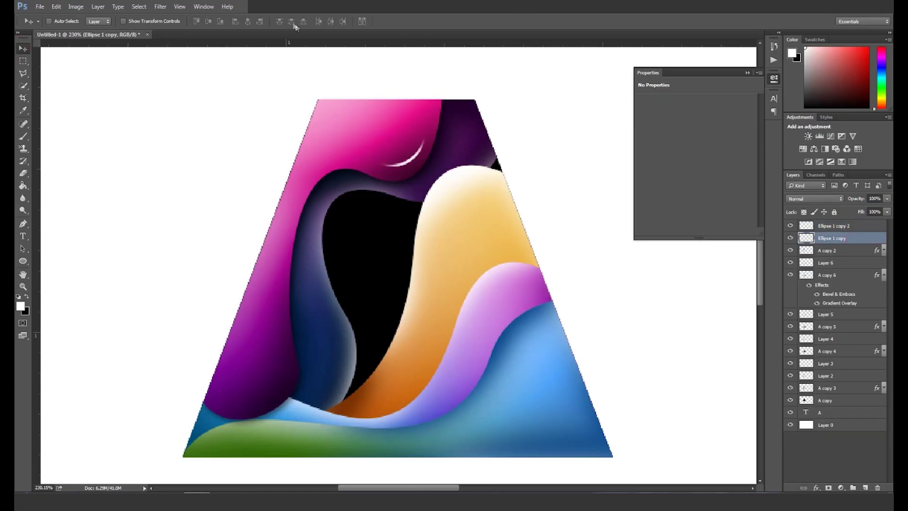
left_click(161, 7)
mouse_move(203, 104)
left_click(302, 137)
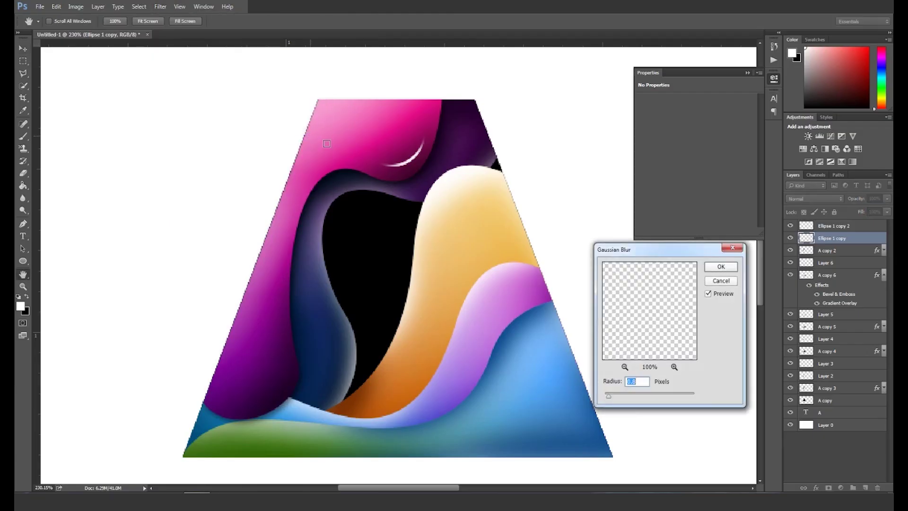
left_click_drag(622, 398, 632, 399)
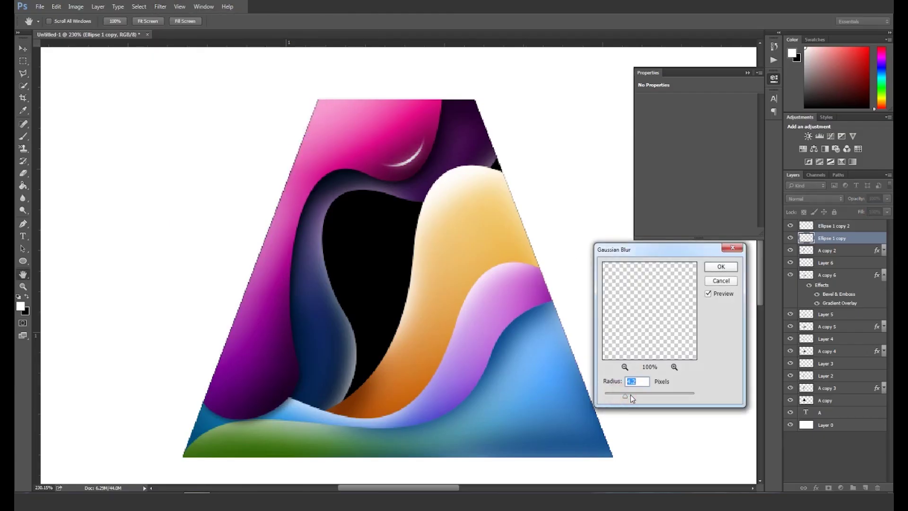
left_click(721, 267)
Step: Apply a Gaussian Blur with a smaller radius to the Ellipse 1 copy 2 layer
key("v")
left_click(866, 228)
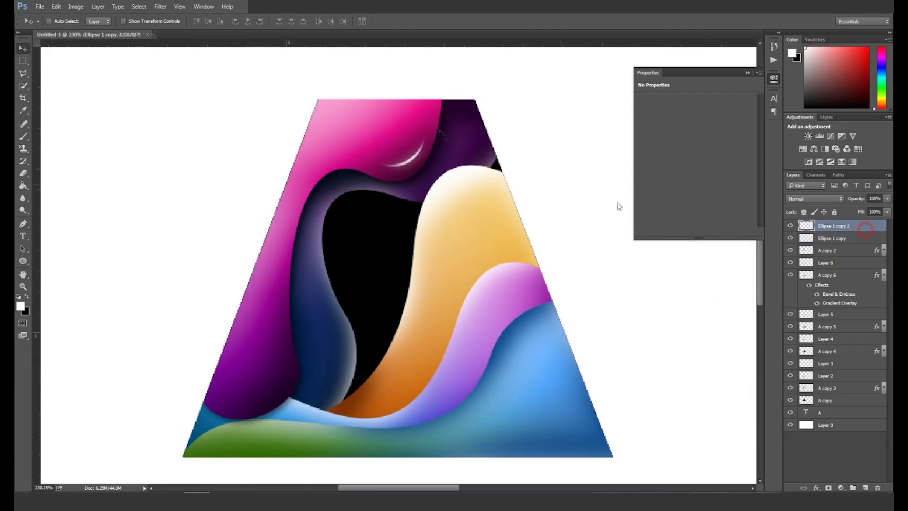
left_click(160, 6)
mouse_move(227, 102)
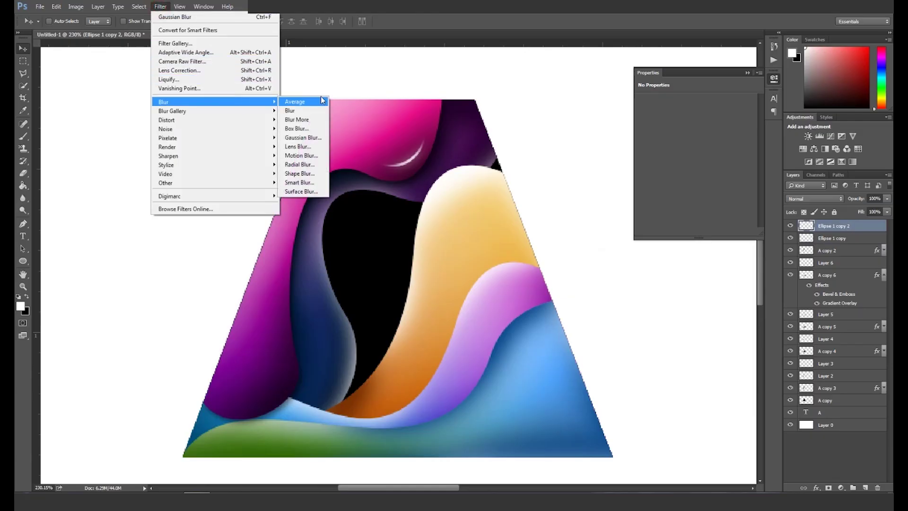
left_click(303, 137)
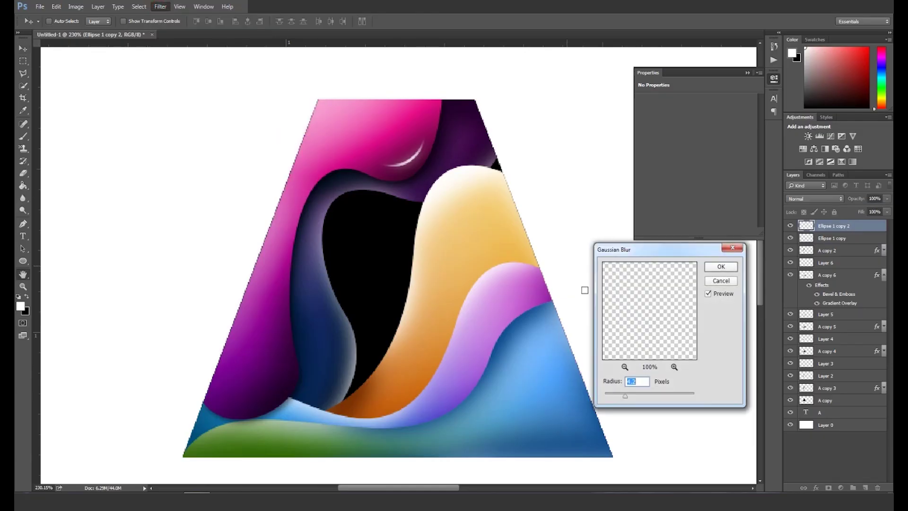
left_click_drag(624, 395, 610, 399)
left_click(721, 268)
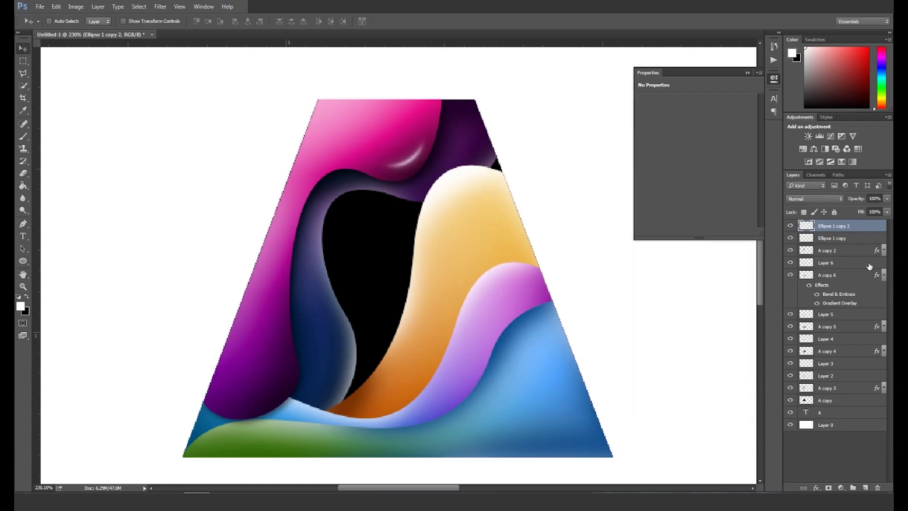
Step: Group the two highlight layers, duplicate the group, and place the copy on the purple drop's lower end
left_click(863, 239, "shift")
key("ctrl+g")
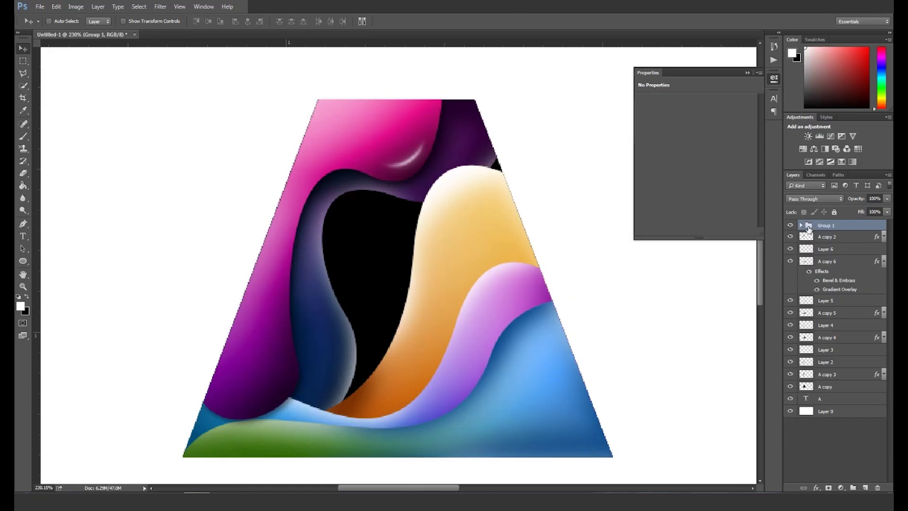
key("ctrl+j")
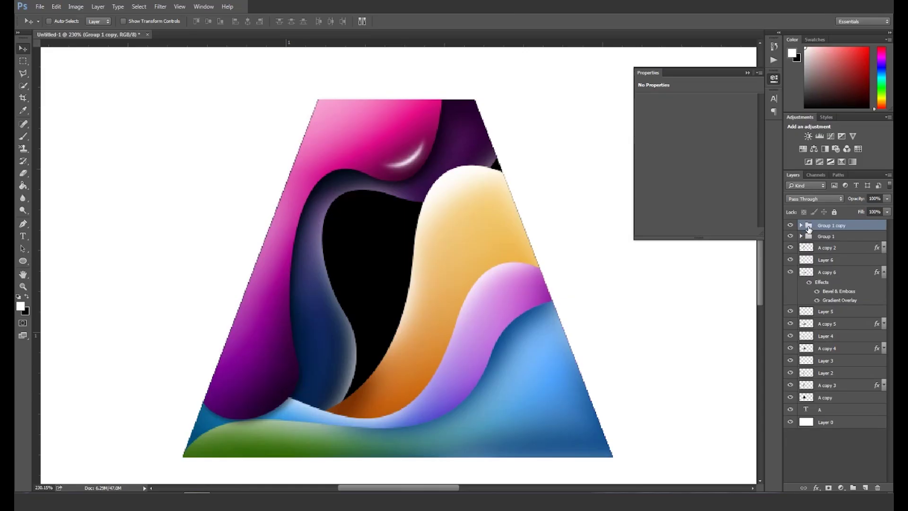
left_click_drag(418, 156, 279, 391)
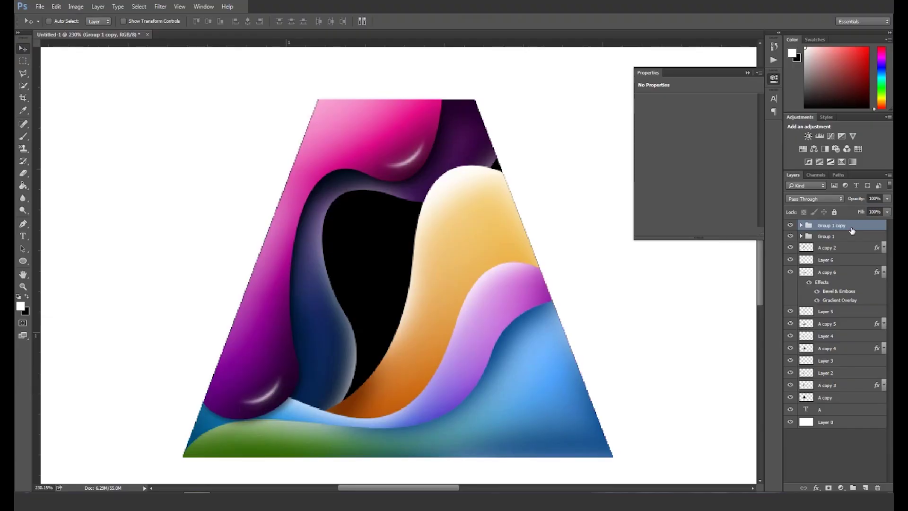
Step: Duplicate the highlight group again and transform the copy to fit the lower end of the dark blue drip
key("ctrl+j")
key("ctrl+z")
key("ctrl+j")
left_click_drag(407, 404, 325, 393)
key("ctrl+t")
left_click_drag(374, 332, 350, 324)
key("Return")
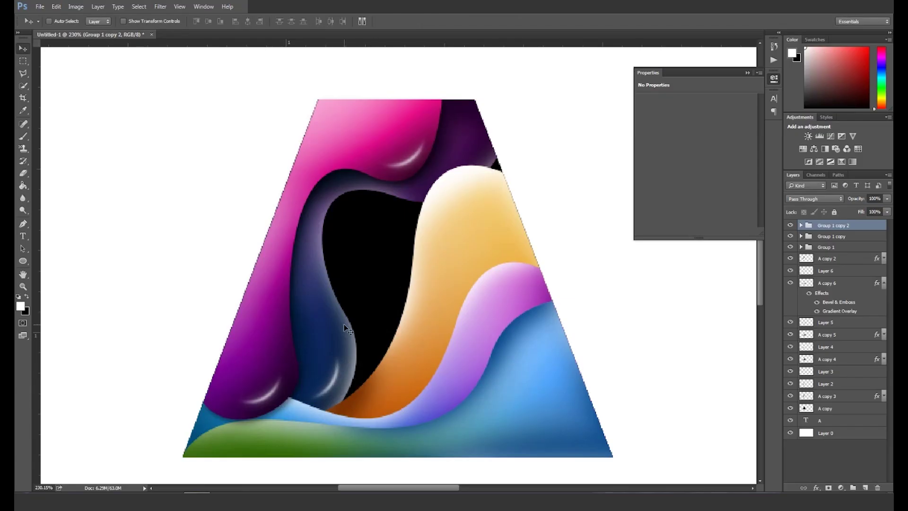
Step: Place another highlight copy on the dark blue drip's upper bend and rotate it to follow the curve
left_click_drag(341, 380, 324, 192)
scroll(324, 192, "up", 6)
key("ctrl+t")
left_click_drag(396, 154, 213, 263)
key("Return")
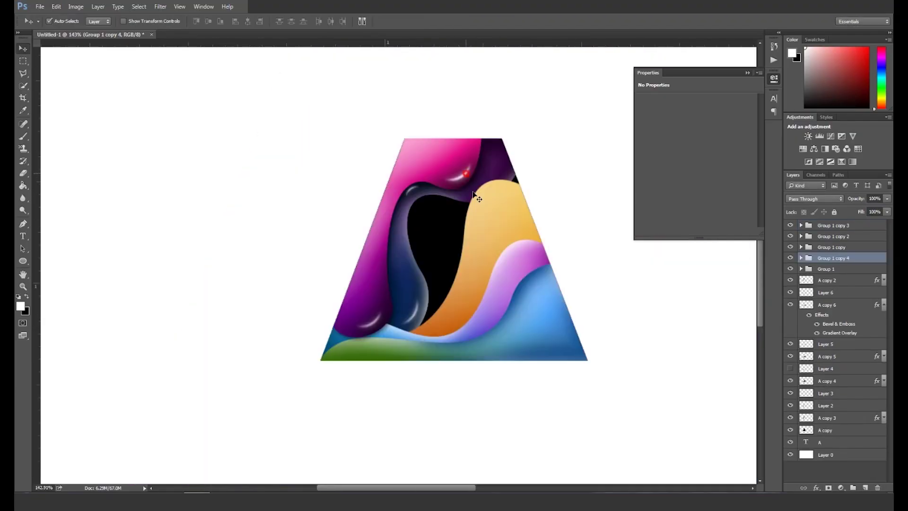
Step: Place a highlight copy at the orange shape's upper-left curve and rotate it to follow the edge
left_click(474, 193)
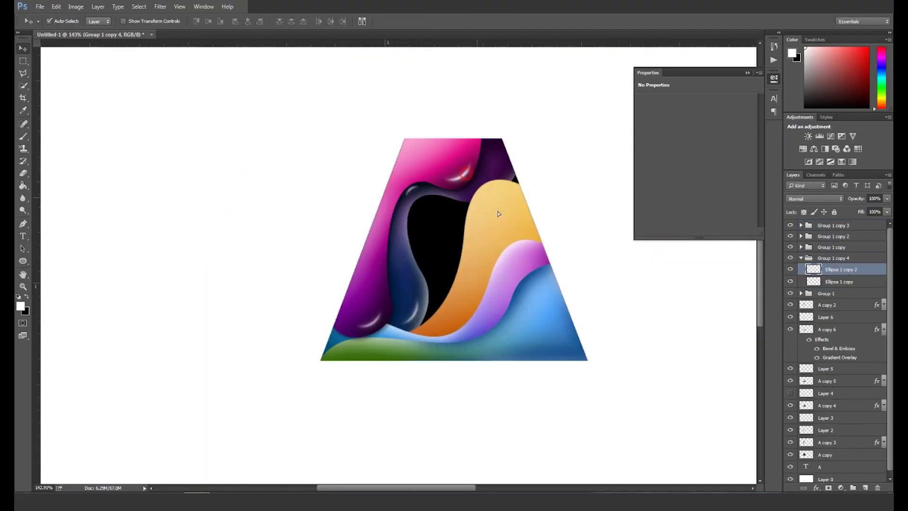
scroll(502, 206, "up", 3)
key("ctrl+t")
left_click_drag(482, 251, 421, 249)
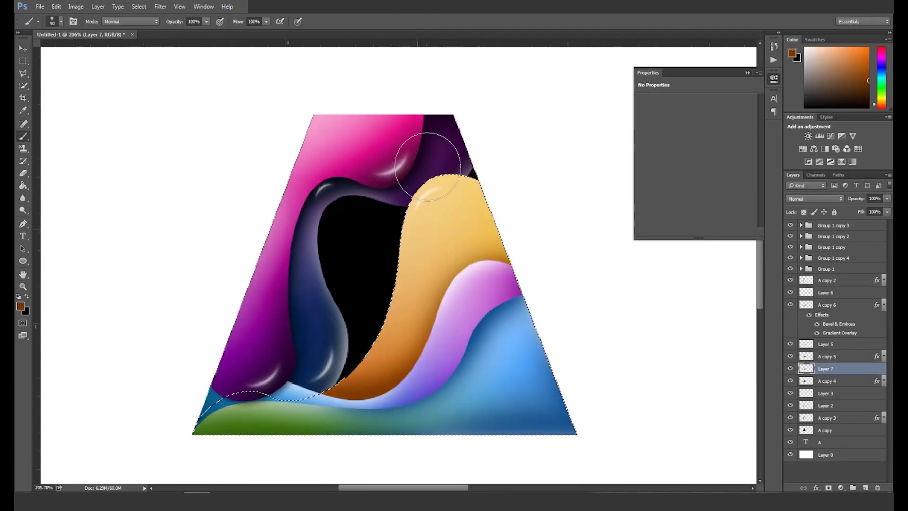
Step: Paint soft brown-orange shading along the orange shape's edge on Layer 7 and confirm a new brush color
mouse_move(481, 172)
left_mouse_down()
mouse_move(369, 229)
mouse_move(364, 303)
left_mouse_up()
left_click(20, 307)
key("Return")
Step: Select the outline of A copy 5 and paint soft shading on Layer 5, using sampled blue along the wave's upper edge
left_click(807, 356, "ctrl")
left_click(826, 344)
left_click_drag(518, 340, 481, 393)
left_click(207, 406, "alt")
mouse_move(195, 375)
left_mouse_down()
mouse_move(391, 318)
mouse_move(480, 245)
left_mouse_up()
Step: Sample the purple wave's right-edge color, paint along its lower edge and left corner with a smaller brush, and deselect
left_click(530, 265, "alt")
key("bracketleft")
key("bracketleft")
key("bracketleft")
key("bracketleft")
key("bracketleft")
left_click_drag(511, 341, 190, 408)
left_click_drag(161, 453, 190, 402)
key("ctrl+d")
Step: Place a copy of the glossy highlight group on the upper curve of the lower-right blue shape
key("v")
left_click(833, 236)
left_click_drag(433, 211, 496, 345)
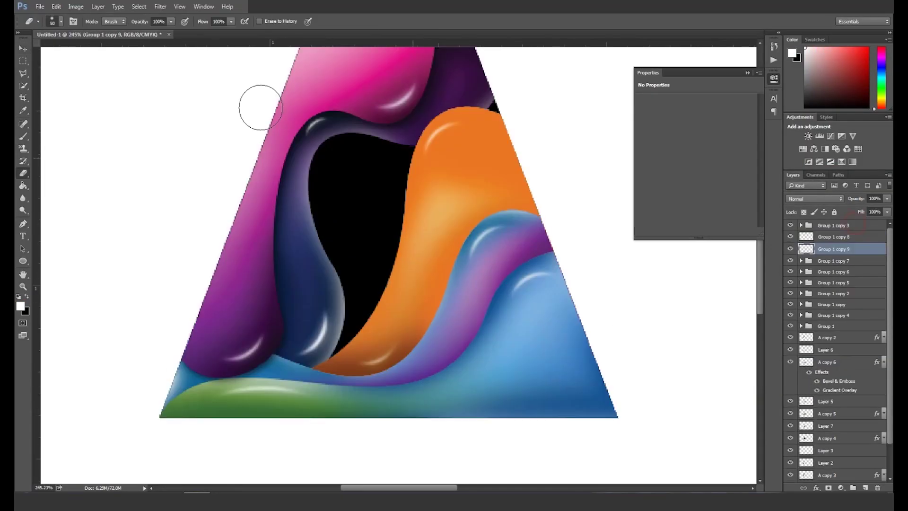
Step: Add a gradient overlay to the A copy layer using the white-to-blue preset named Blue
left_click(24, 48)
scroll(826, 387, "down", 1)
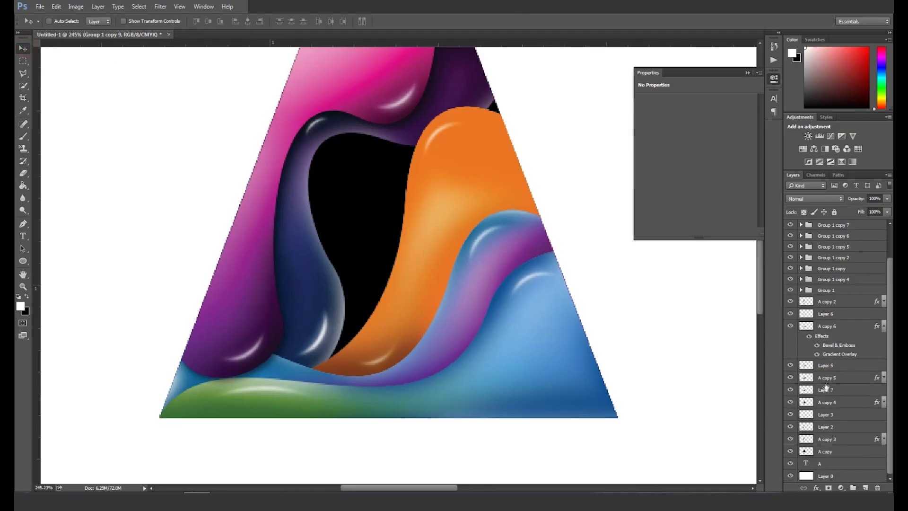
double_click(859, 451)
left_click(550, 247)
left_click(647, 181)
scroll(686, 208, "up", 2)
left_click(727, 194)
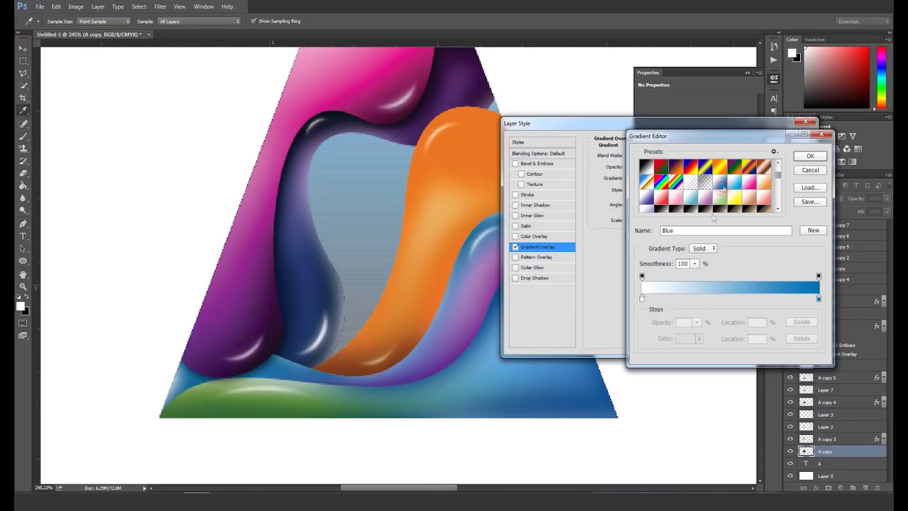
Step: Set the white stop of the A copy gradient to dark red-brown #832205 and darken its blue stop
double_click(642, 299)
left_click_drag(650, 283, 712, 251)
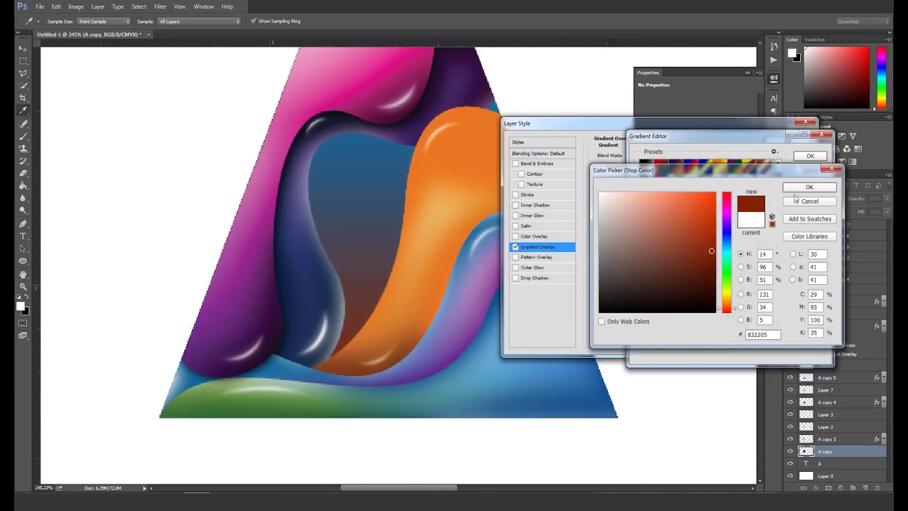
left_click(807, 188)
double_click(818, 298)
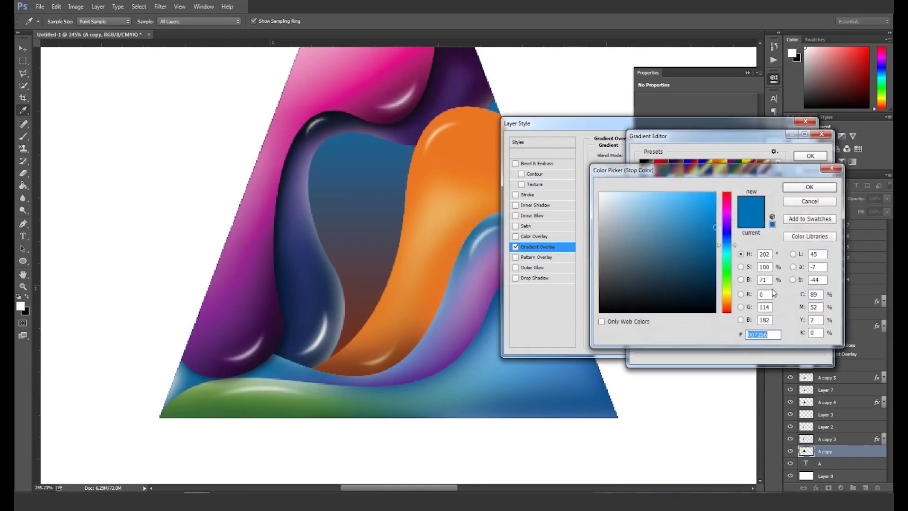
left_click(807, 186)
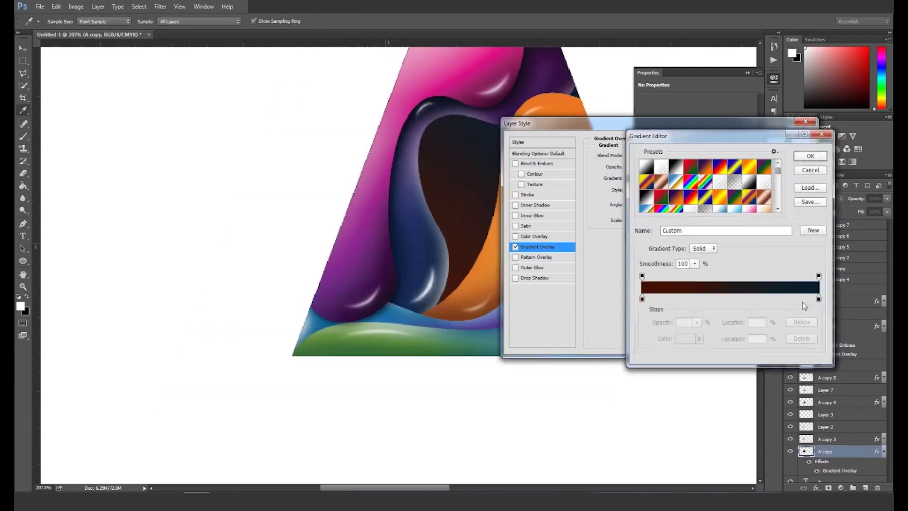
Step: Refine the A copy gradient to run from dark brown to deep purple and apply the gradient overlay
double_click(644, 298)
left_click(727, 220)
double_click(819, 300)
left_click(711, 272)
left_click(819, 183)
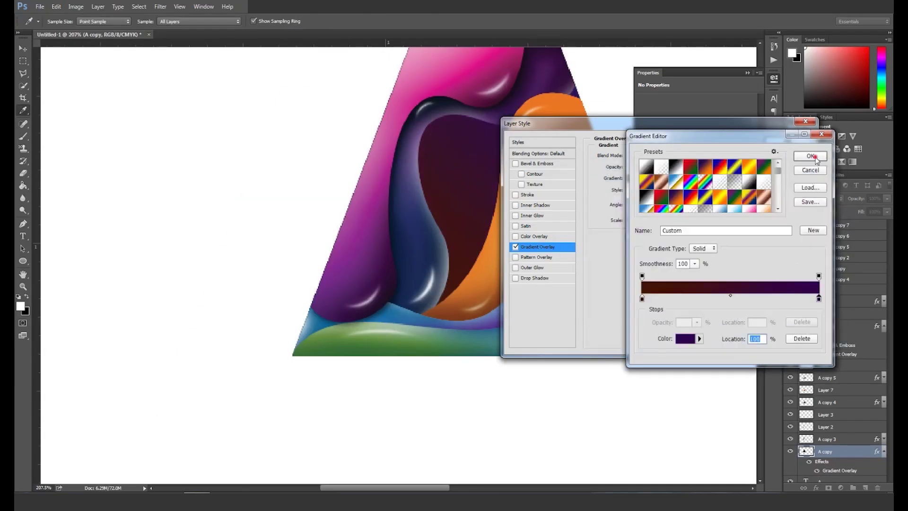
left_click(811, 156)
left_click(794, 144)
scroll(444, 218, "down", 8)
scroll(404, 238, "up", 3)
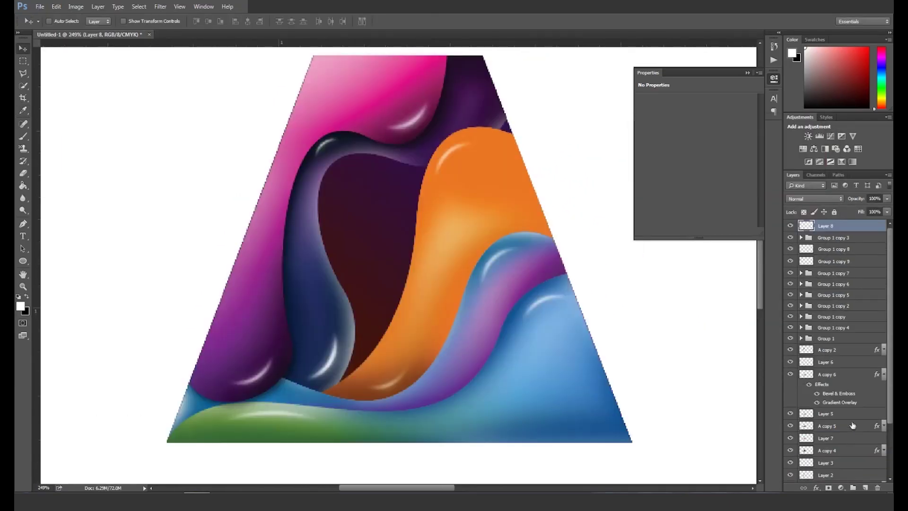
Step: Draw a 73 px white circle in the letter's dark opening and give it a radial gradient overlay
left_click(22, 261)
left_click_drag(329, 182, 409, 251)
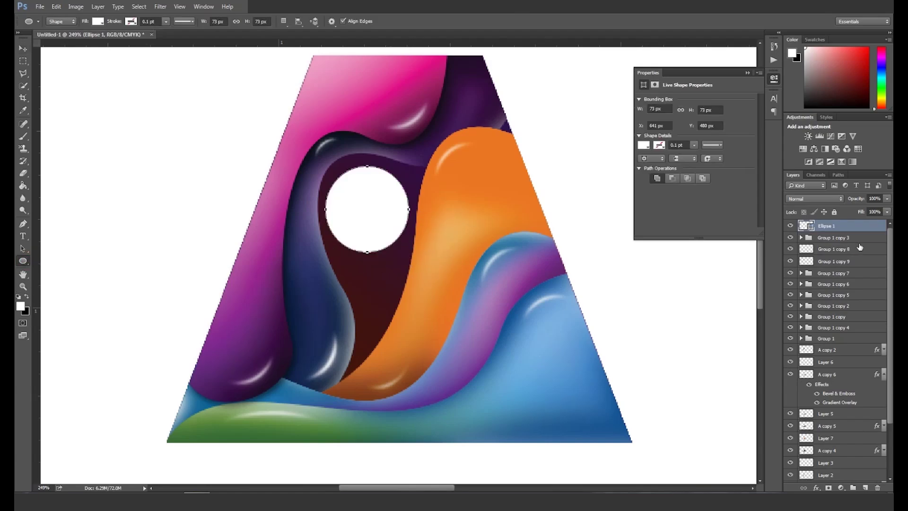
double_click(855, 226)
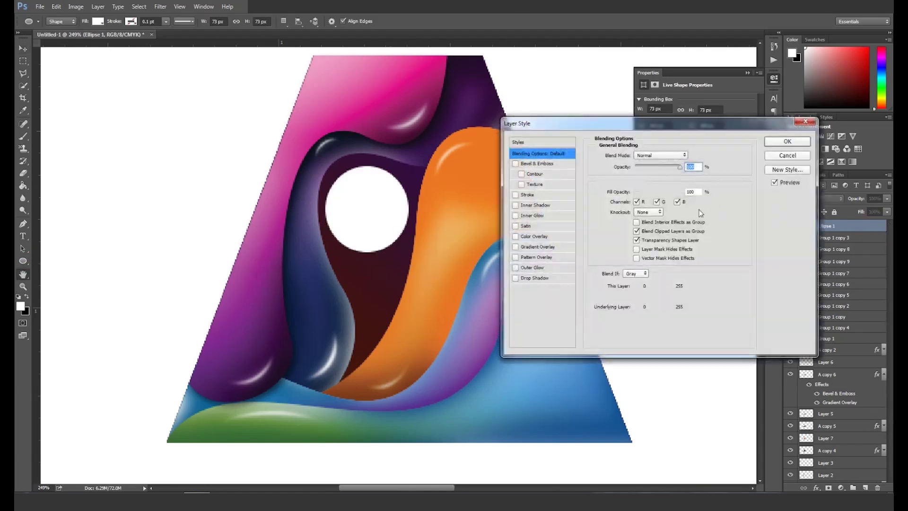
left_click(538, 247)
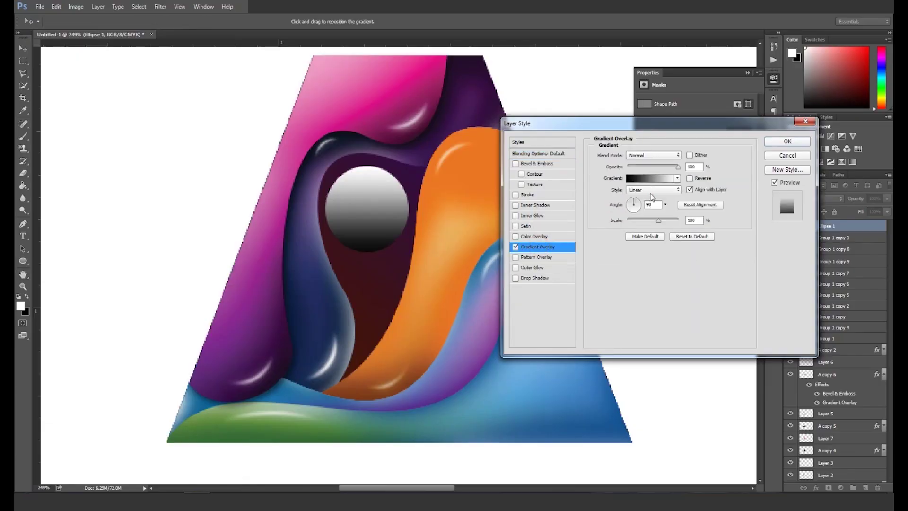
left_click(653, 190)
left_click(652, 203)
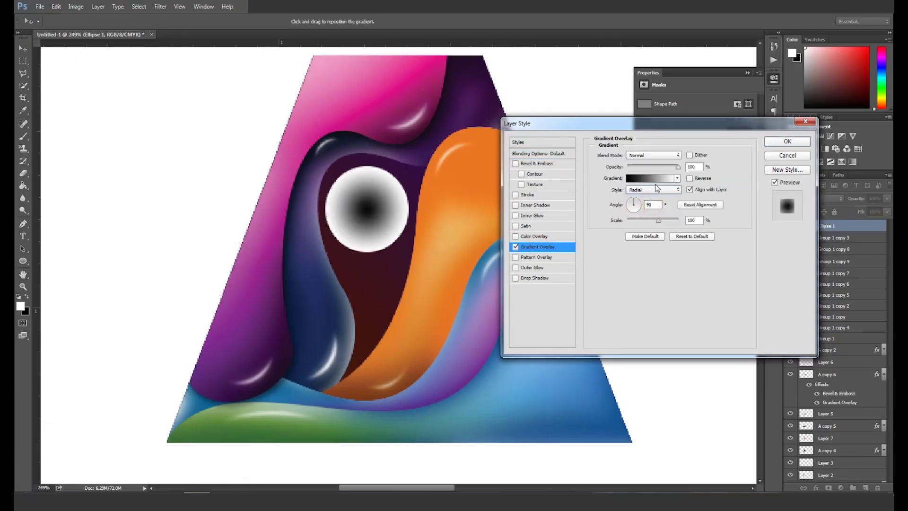
Step: Build the circle's gradient from the white-to-blue preset with a violet middle stop and a light orange #fcbc60 center stop
left_click(655, 179)
left_click(649, 211)
double_click(739, 302)
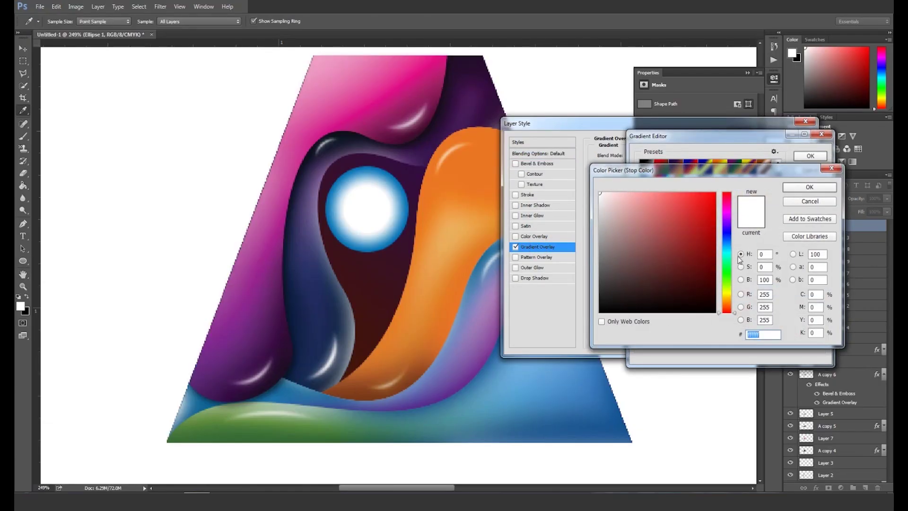
left_click(729, 235)
left_click(710, 254)
left_click(810, 187)
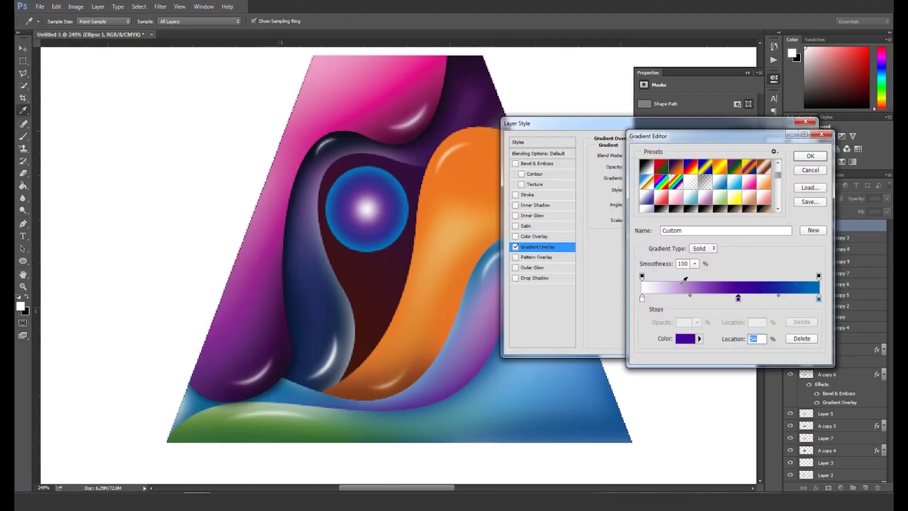
double_click(642, 298)
left_click(676, 194)
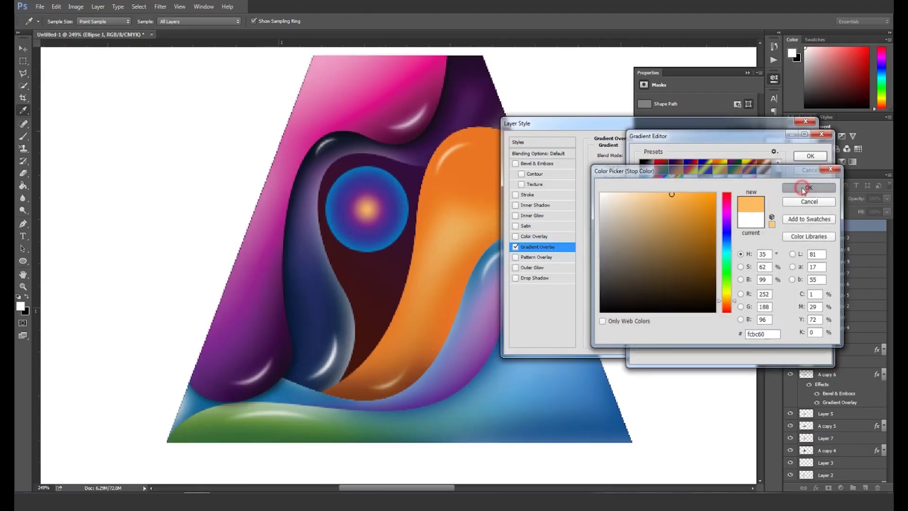
left_click(809, 187)
left_click(811, 156)
Step: Shift the circle's gradient center toward its upper left, increase the gradient scale, and add Bevel & Emboss
left_click_drag(367, 209, 358, 200)
left_click(692, 167)
left_click_drag(659, 221, 682, 203)
left_click(536, 164)
left_click(519, 163)
left_click(518, 163)
left_click(785, 142)
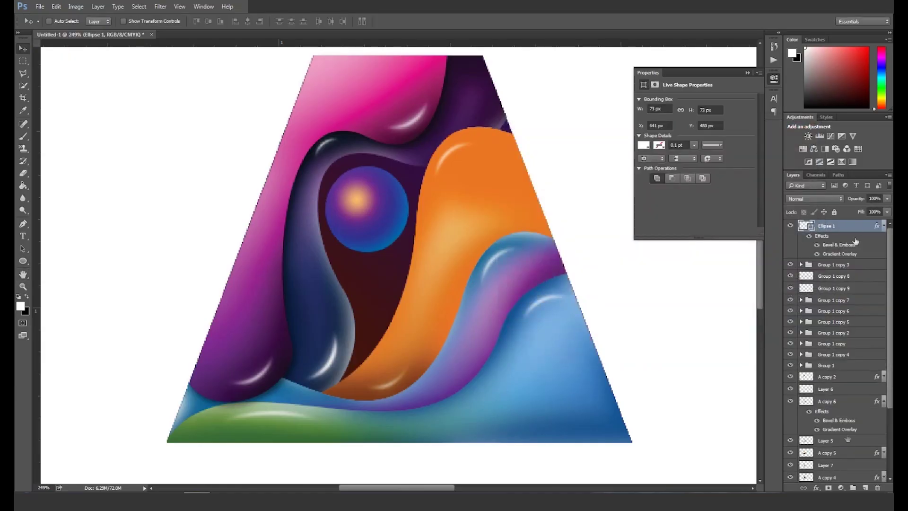
Step: Add a layer above Ellipse 1, select the circle's outline, brush soft white shading inside its edges, and deselect
left_click(860, 487)
left_click(806, 239, "ctrl")
key("b")
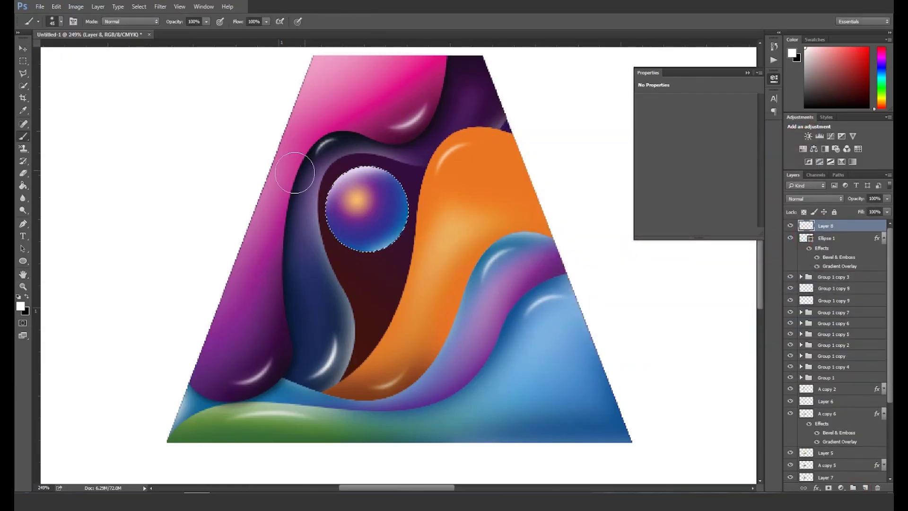
key("ctrl+d")
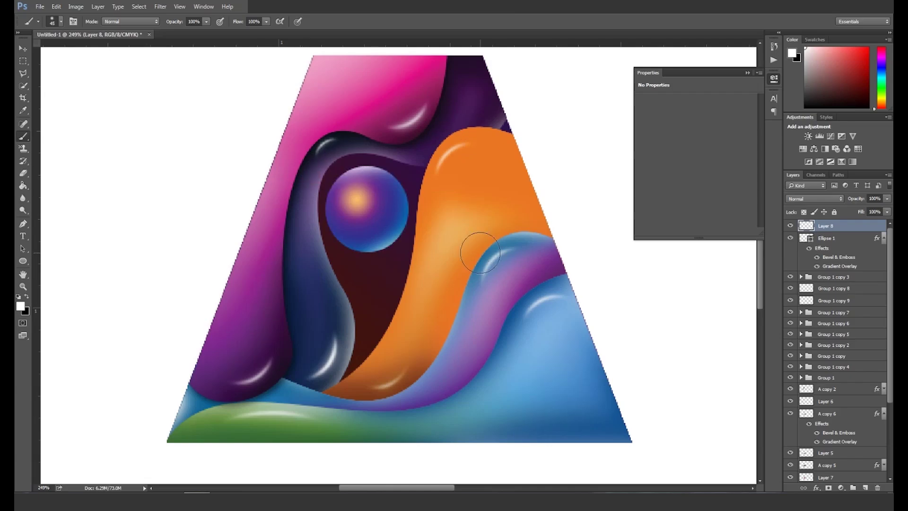
scroll(469, 304, "down", 3)
scroll(465, 308, "up", 2)
Step: Duplicate the circle, move the copy above Layer 8, and rasterize its layer style
left_click(23, 49)
left_click(860, 240)
key("ctrl+j")
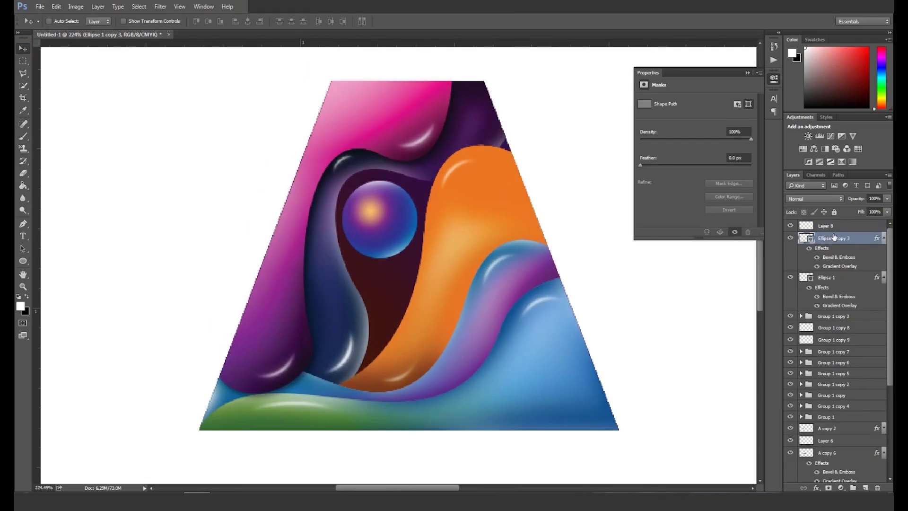
left_click_drag(842, 239, 843, 226)
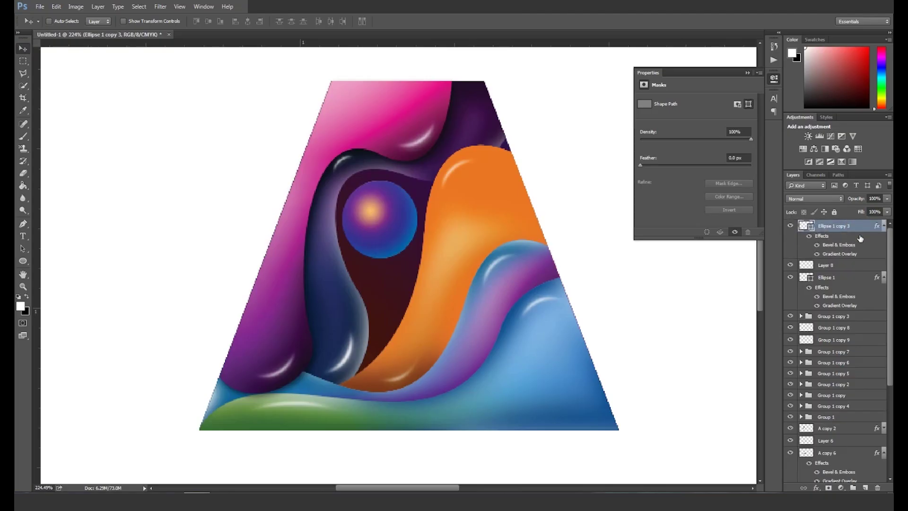
key("b")
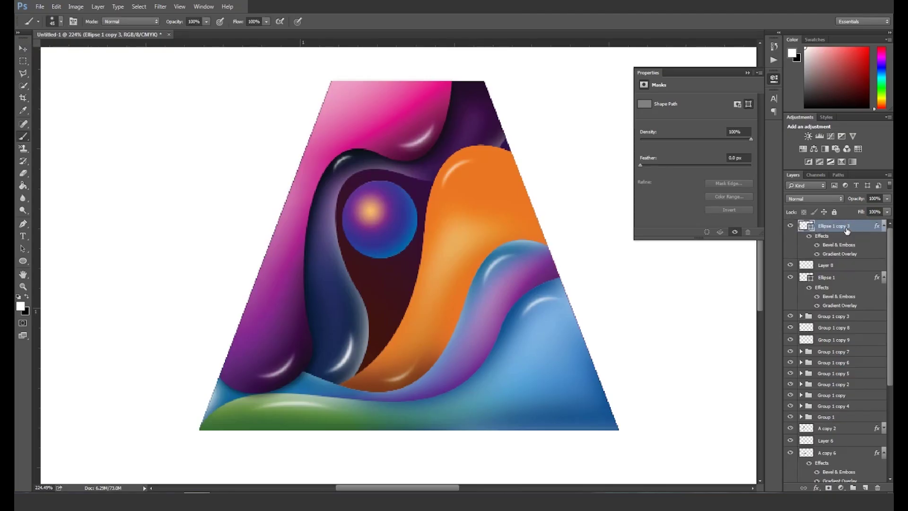
right_click(834, 229)
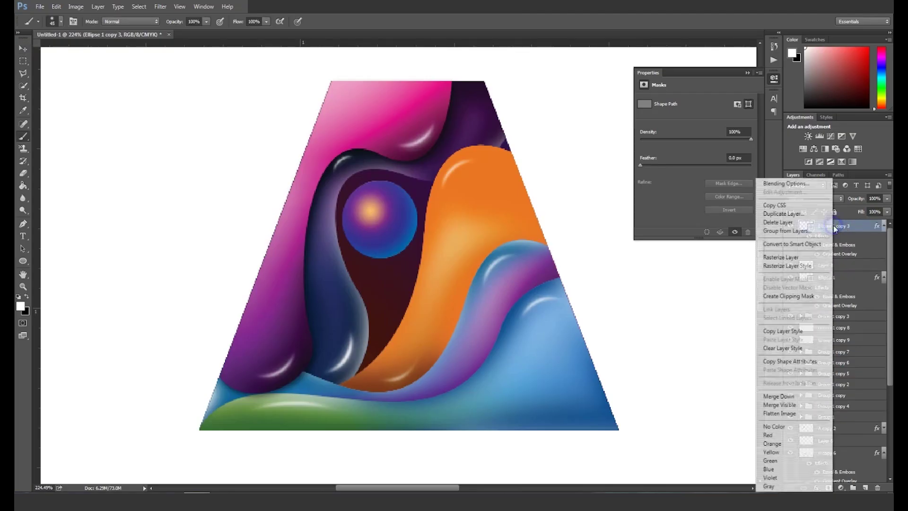
left_click(817, 267)
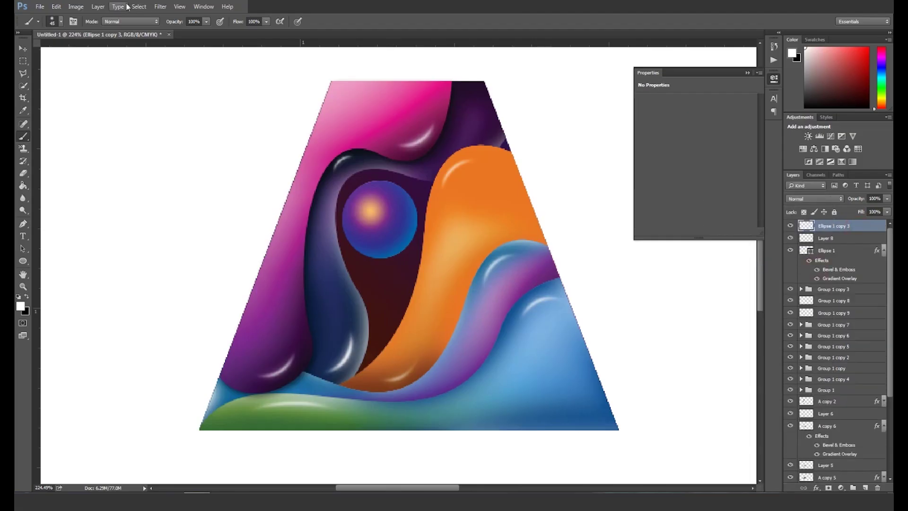
Step: Apply a Gaussian Blur to the rasterized circle copy and compare the design with the copy hidden and shown
left_click(161, 7)
mouse_move(264, 103)
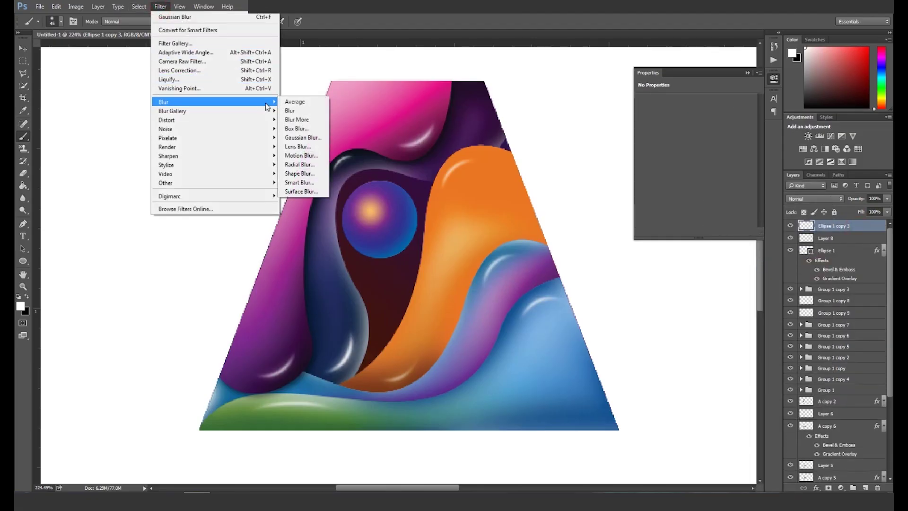
left_click(303, 138)
left_click_drag(631, 397, 639, 401)
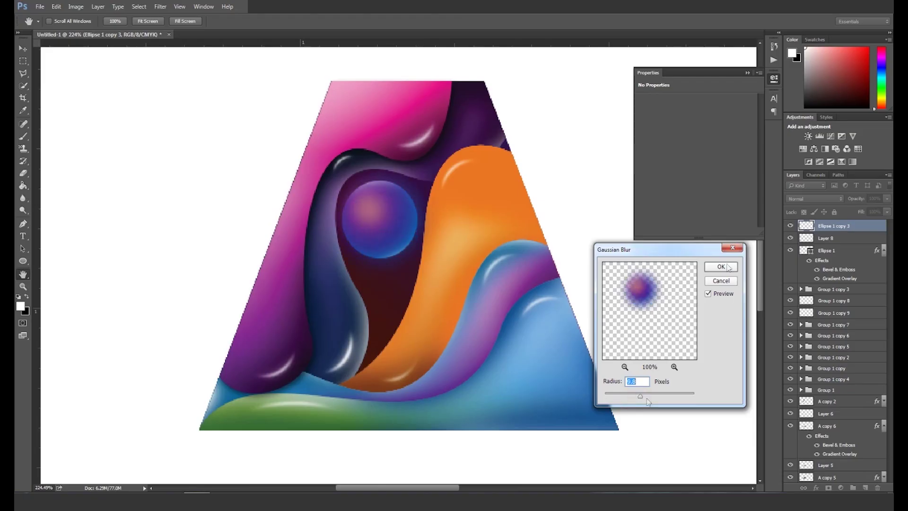
left_click(722, 266)
left_click(791, 227)
left_click(791, 228)
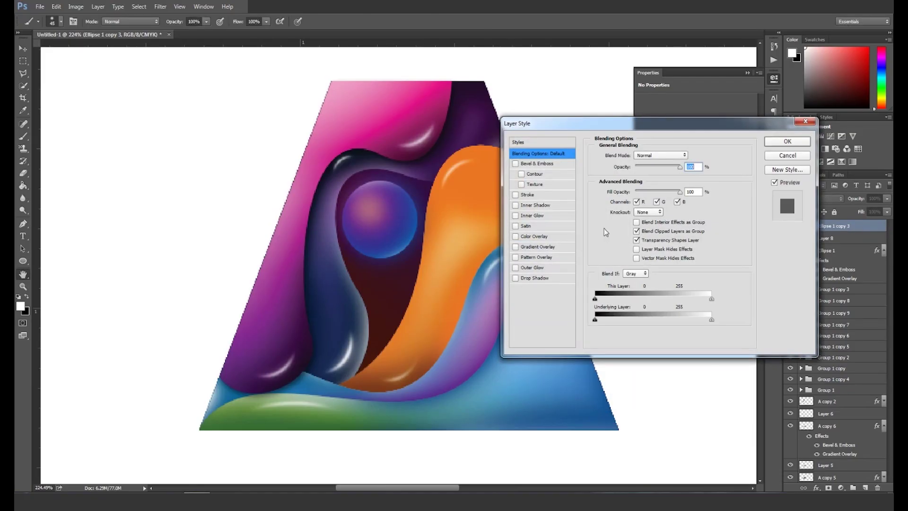
Step: Add a gradient overlay to the blurred circle copy using a pink preset and set its starting stop to blue #429acf
left_click(549, 247)
left_click(645, 179)
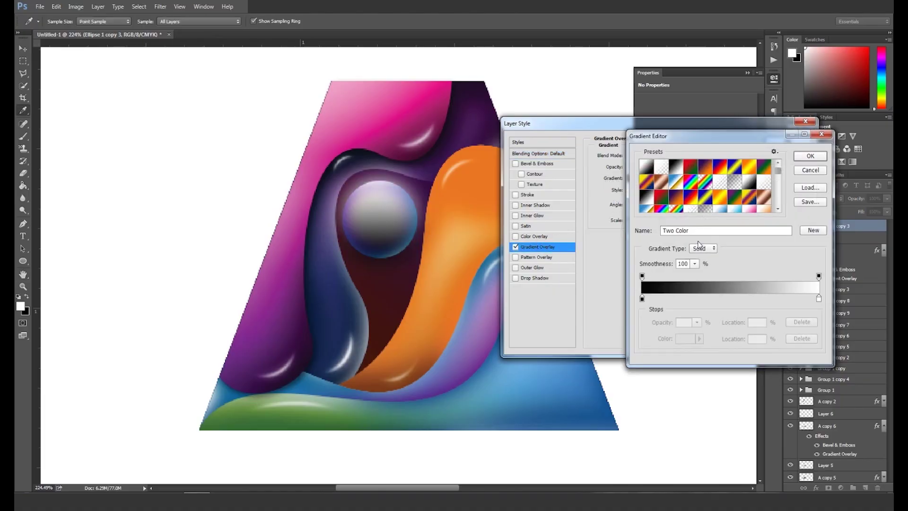
left_click(711, 207)
double_click(642, 301)
left_click(727, 246)
left_click(680, 215)
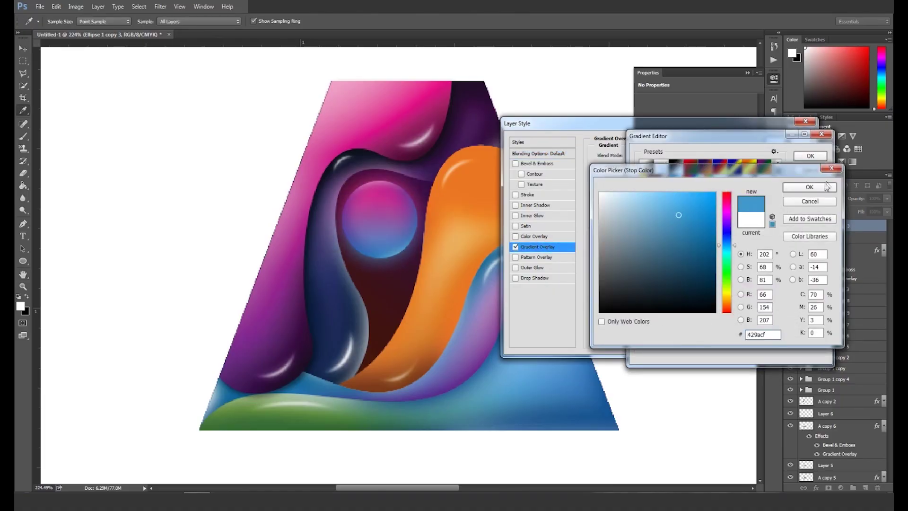
left_click(827, 187)
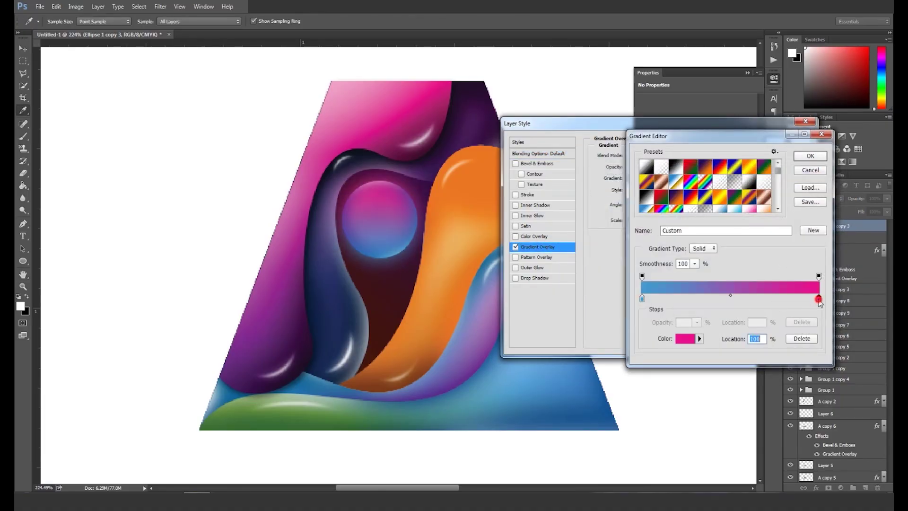
Step: Set the overlay's pink end stop to purple #8c2a93, reverse the gradient, and apply the style
double_click(819, 299)
left_click(683, 243)
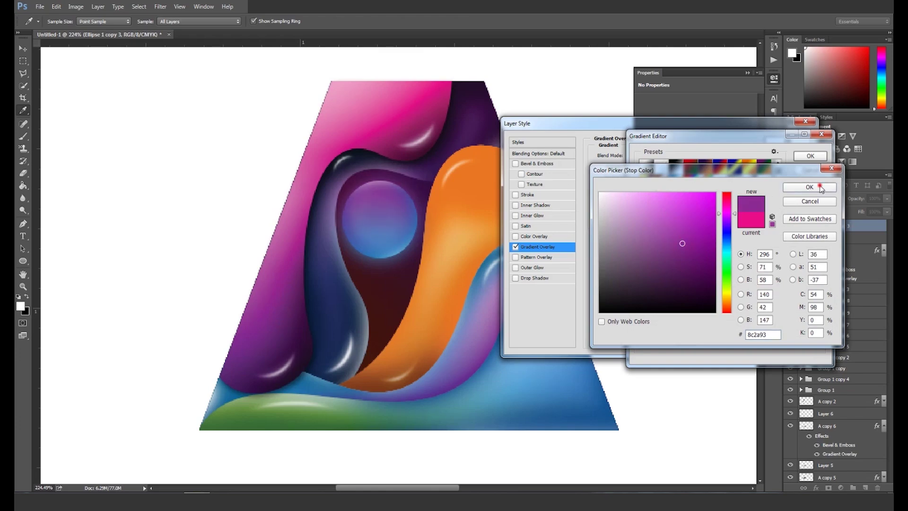
left_click(822, 188)
left_click(810, 155)
left_click(690, 179)
left_click(788, 141)
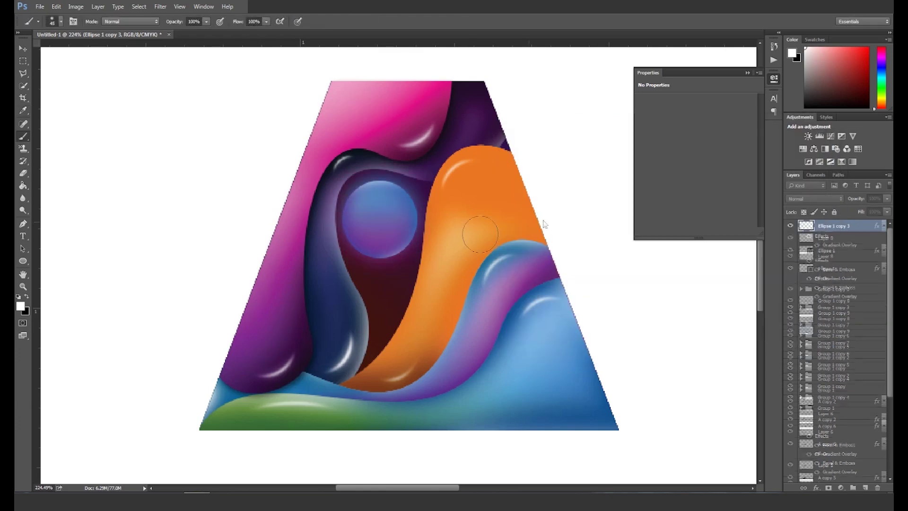
Step: Erase the middle of the blurred circle copy with a soft 50 px eraser, leaving a colored glow around the sphere
key("e")
mouse_move(365, 228)
left_mouse_down()
mouse_move(388, 225)
mouse_move(393, 214)
left_mouse_up()
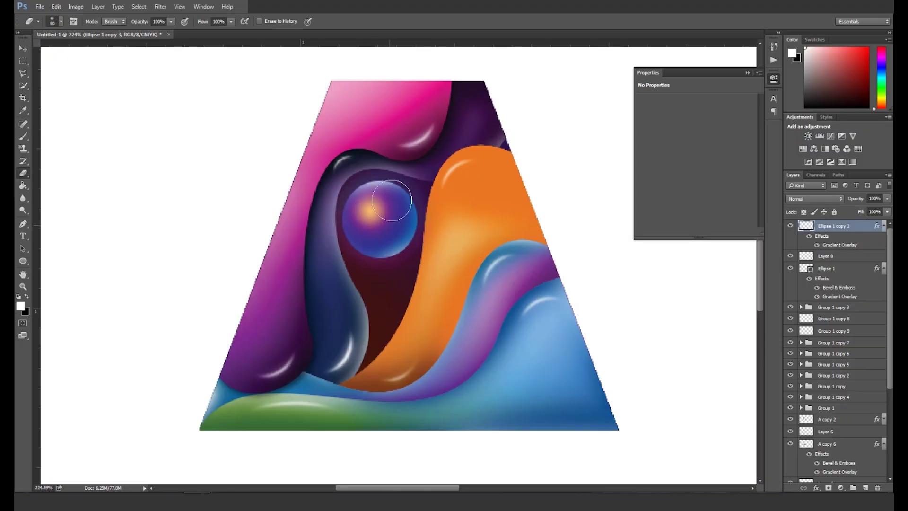
scroll(457, 263, "down", 2)
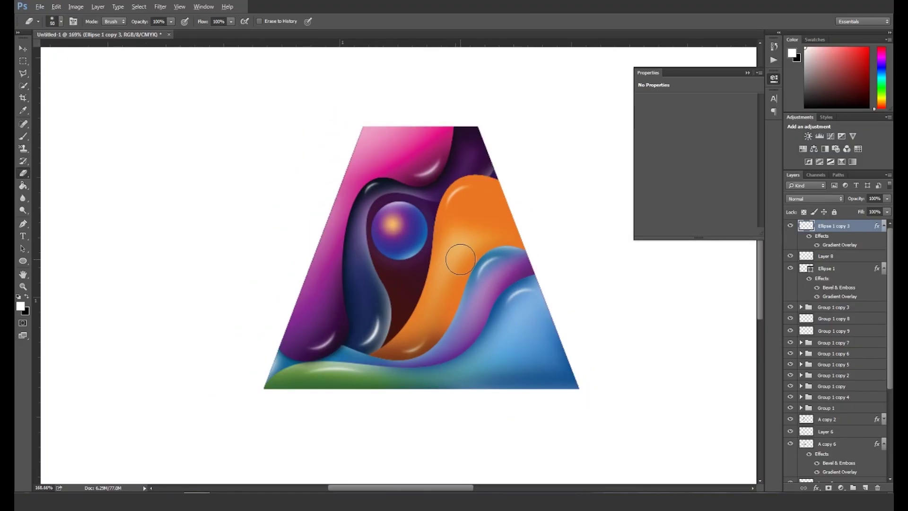
Step: Group all the letter A artwork layers from Ellipse 1 copy 3 down to A copy
left_click(22, 49)
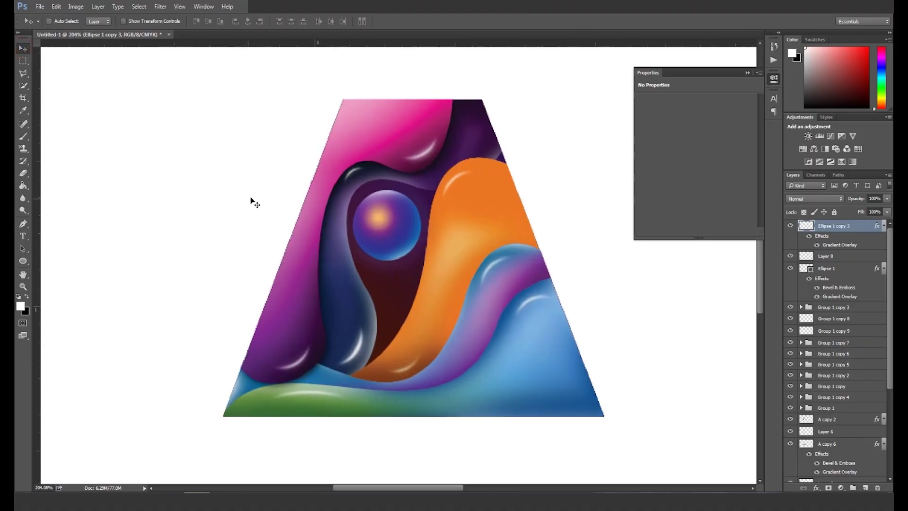
scroll(418, 239, "down", 3)
scroll(842, 378, "down", 3)
left_click(845, 434, "shift")
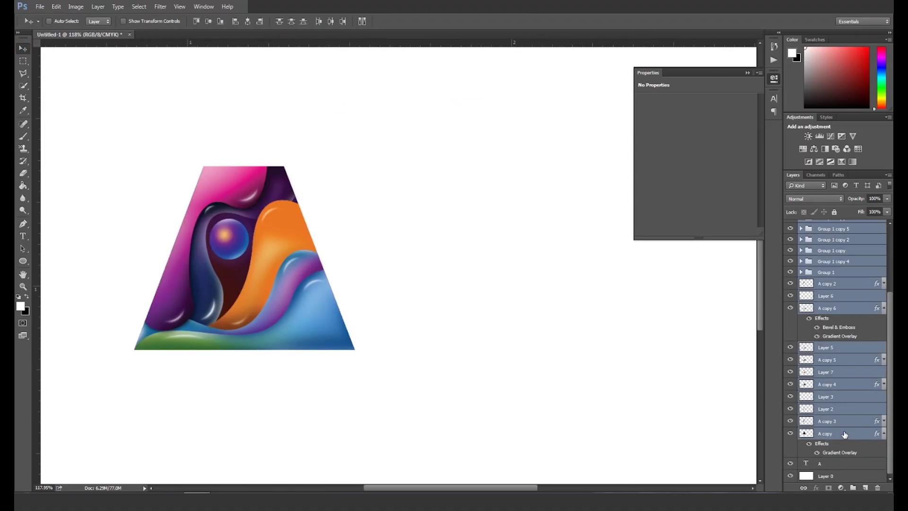
key("ctrl+g")
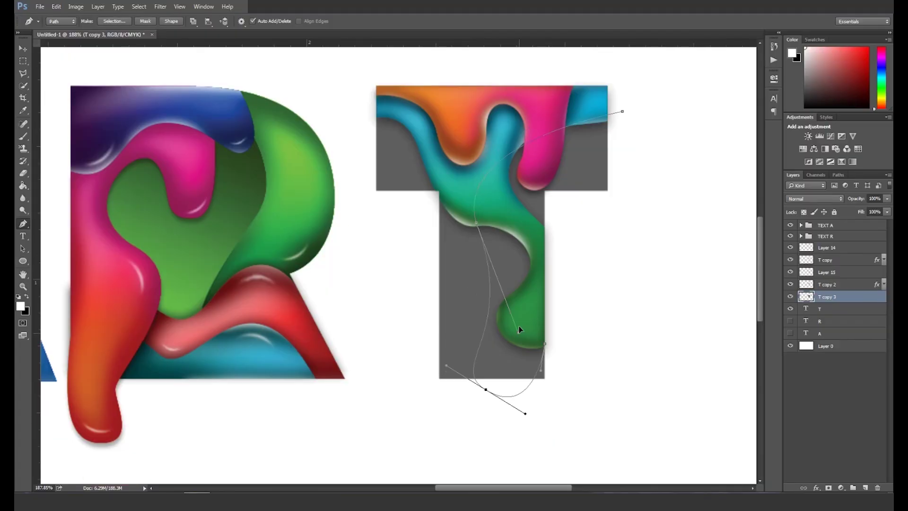
Step: Extend the pen path for the letter T's long drip with a curved anchor outside the stem's right edge
left_click_drag(571, 219, 603, 240)
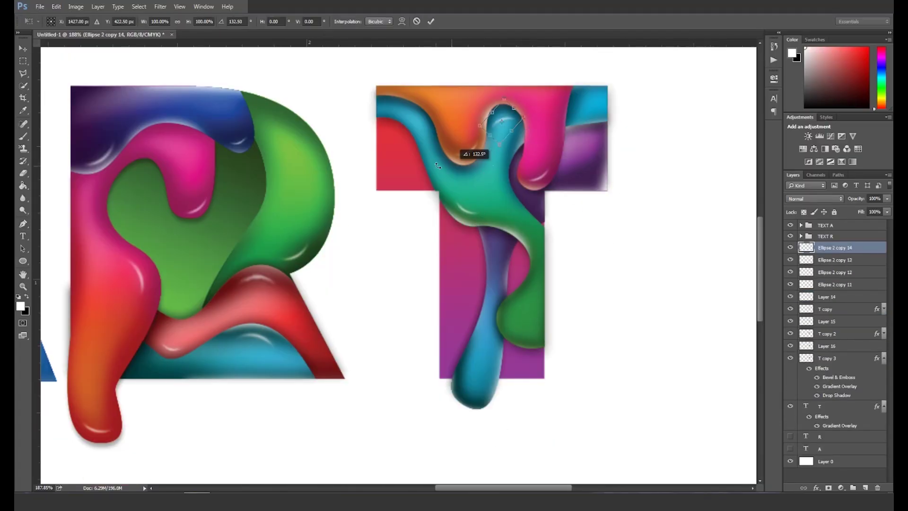
scroll(590, 358, "down", 6)
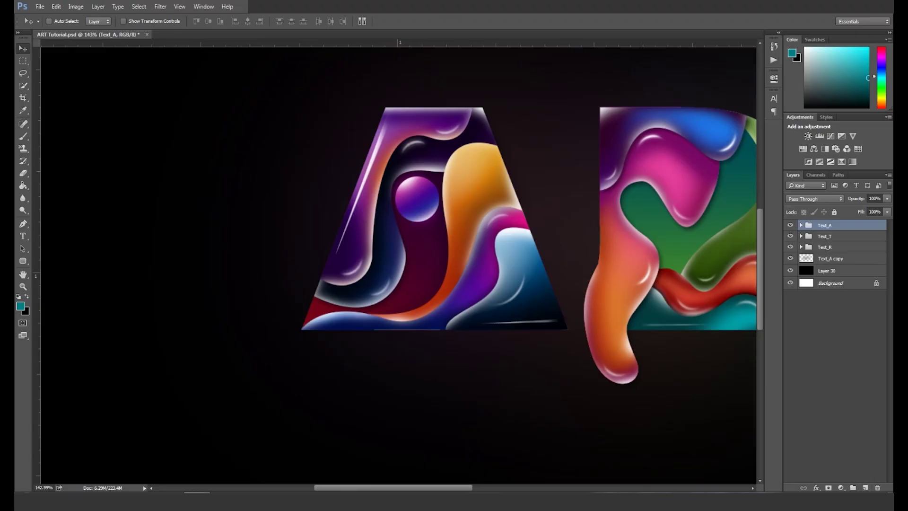
Step: On a new layer, draw the lower edge of a curved drip path from around the letter A's sphere to the letter R
left_click(865, 487)
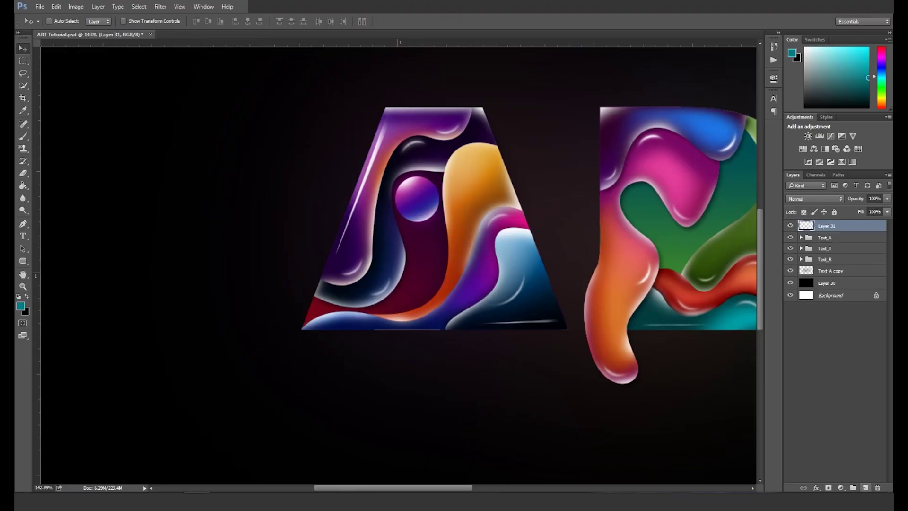
left_click_drag(540, 262, 373, 259)
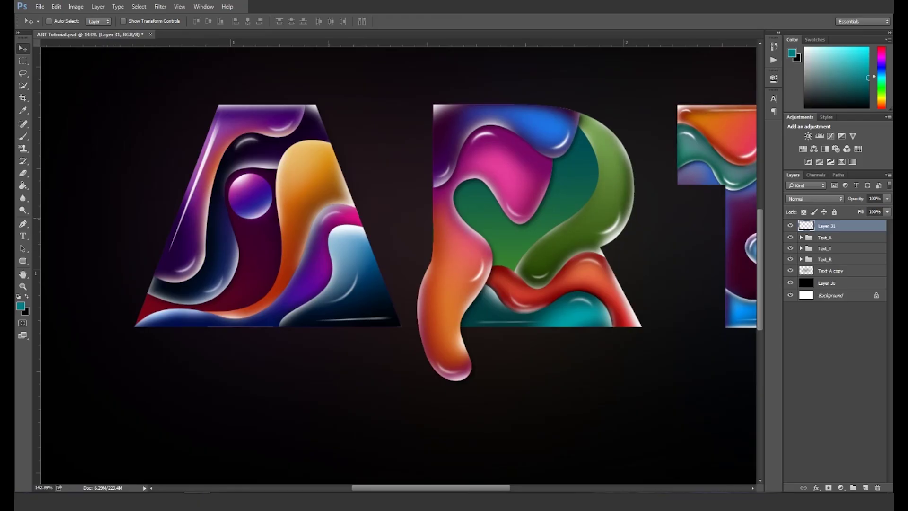
key("p")
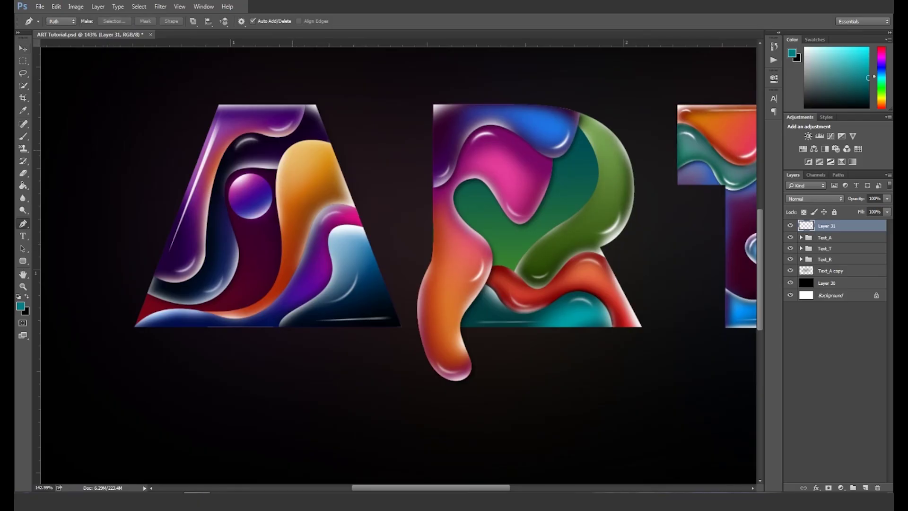
left_click_drag(311, 249, 413, 270)
left_click_drag(221, 157, 224, 263)
left_click_drag(455, 390, 429, 427)
left_click_drag(311, 249, 325, 272)
left_click_drag(482, 355, 503, 311)
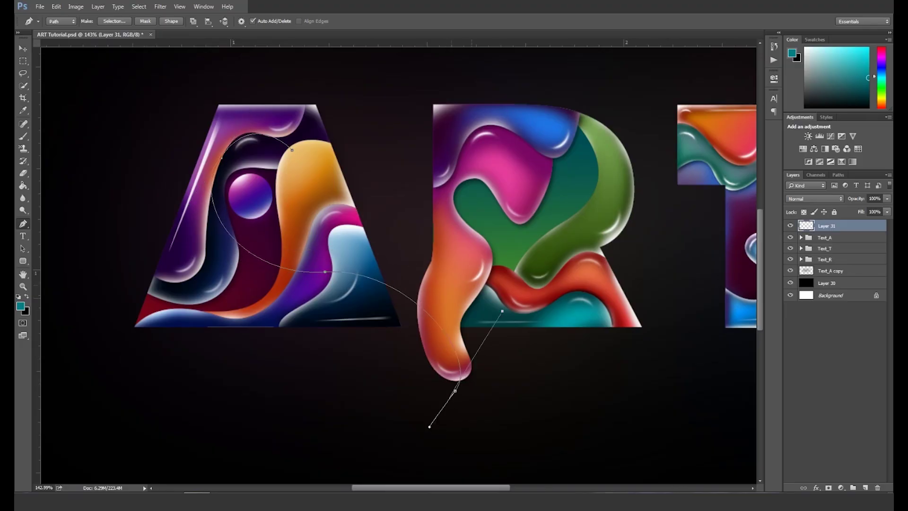
Step: Close the drip path along its upper edge back to the letter A and convert it to a selection
left_click_drag(347, 213, 290, 179)
left_click_drag(445, 276, 422, 240)
left_click_drag(292, 150, 288, 134)
key("ctrl+Return")
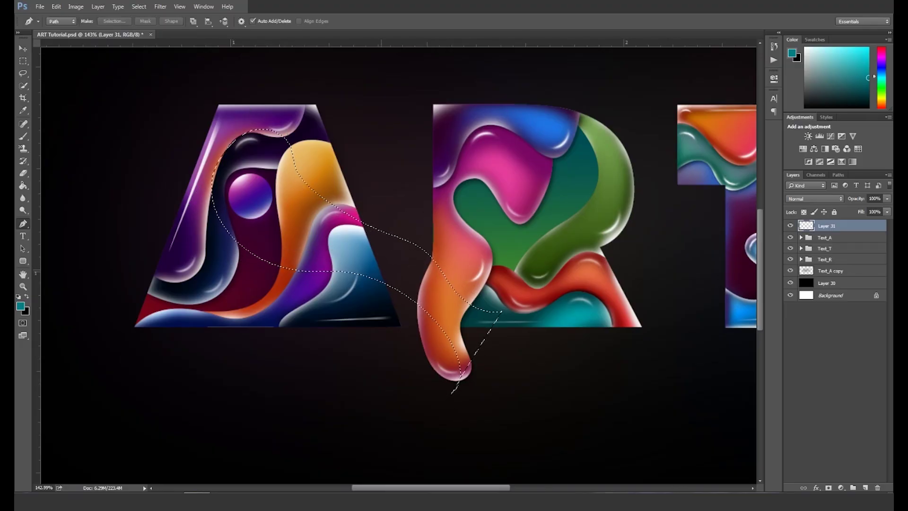
Step: Paint the selected drip's edges with a soft brush using magenta, blue, dark maroon, green and red sampled from the lettering
key("d")
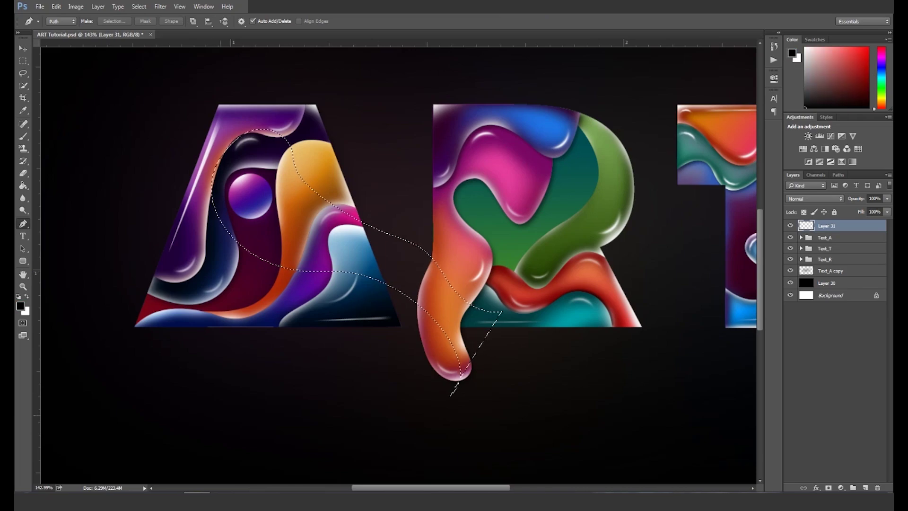
key("b")
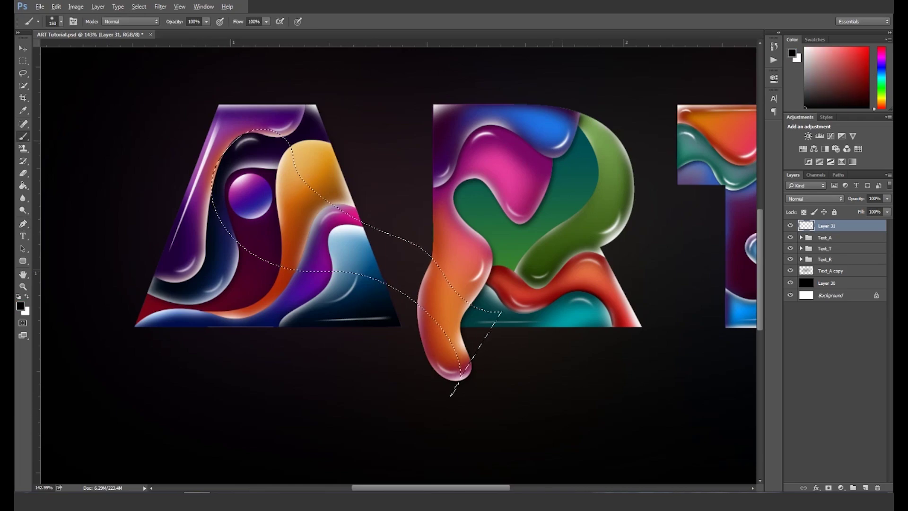
left_click(504, 165, "alt")
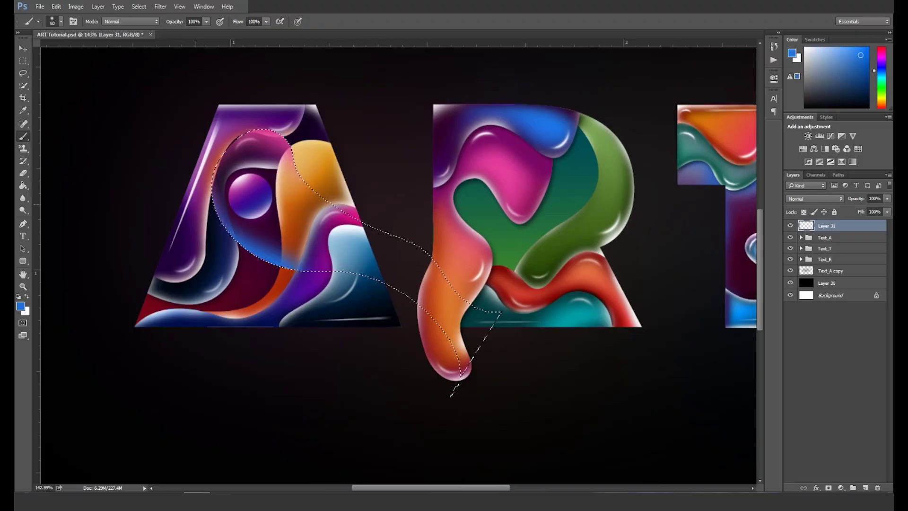
key("e")
key("b")
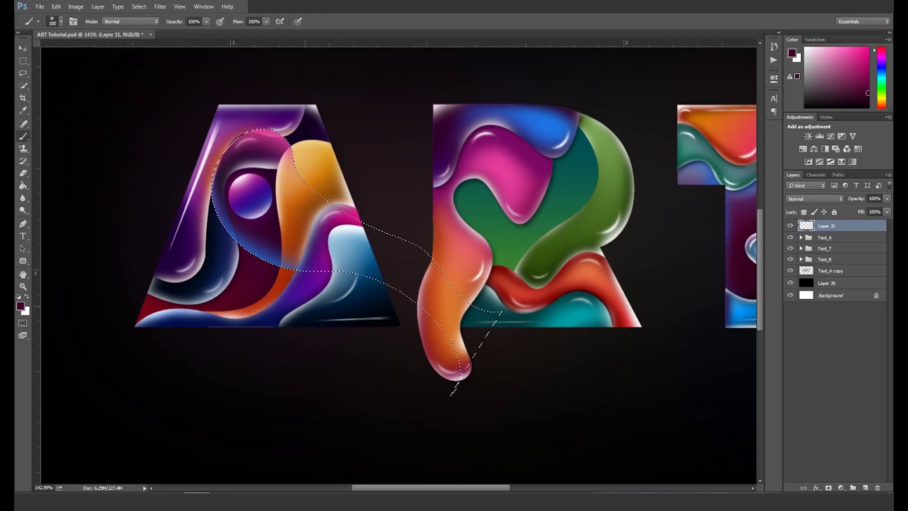
left_click(630, 174, "alt")
left_click(687, 129, "alt")
left_click(587, 270, "alt")
left_click(521, 163, "alt")
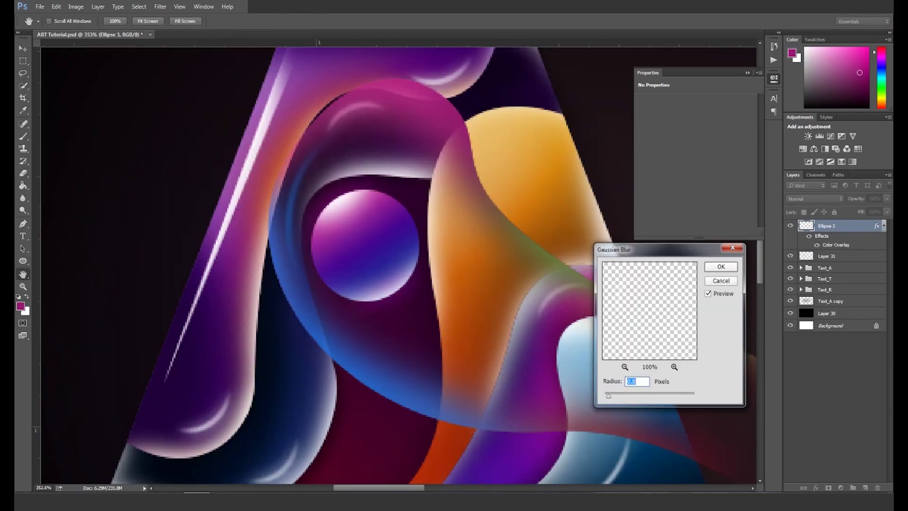
Step: Apply the Gaussian Blur to the crescent highlight, duplicate its layer and edit the copy's color overlay
key("Return")
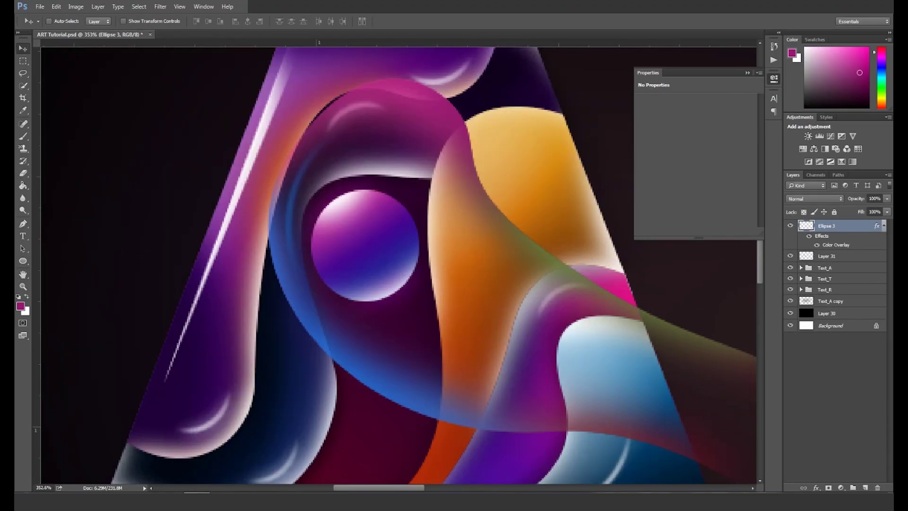
key("ctrl+j")
double_click(861, 226)
left_click(460, 271)
left_click(616, 190)
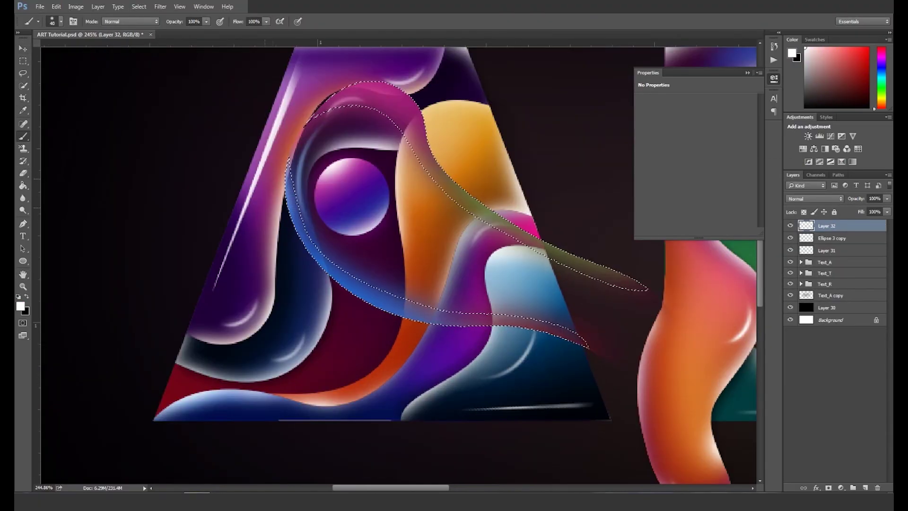
Step: Brush soft white shading inside the crescent selection along the outer edges of the letter A's translucent drip
left_click_drag(269, 189, 402, 336)
mouse_move(326, 80)
left_mouse_down()
mouse_move(378, 66)
mouse_move(443, 113)
mouse_move(493, 186)
left_mouse_up()
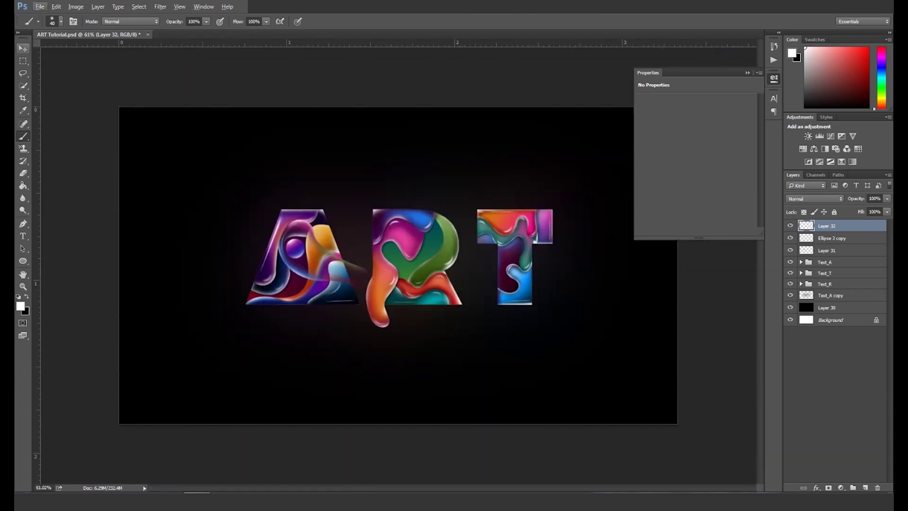
key("ctrl+0")
scroll(388, 312, "up", 3)
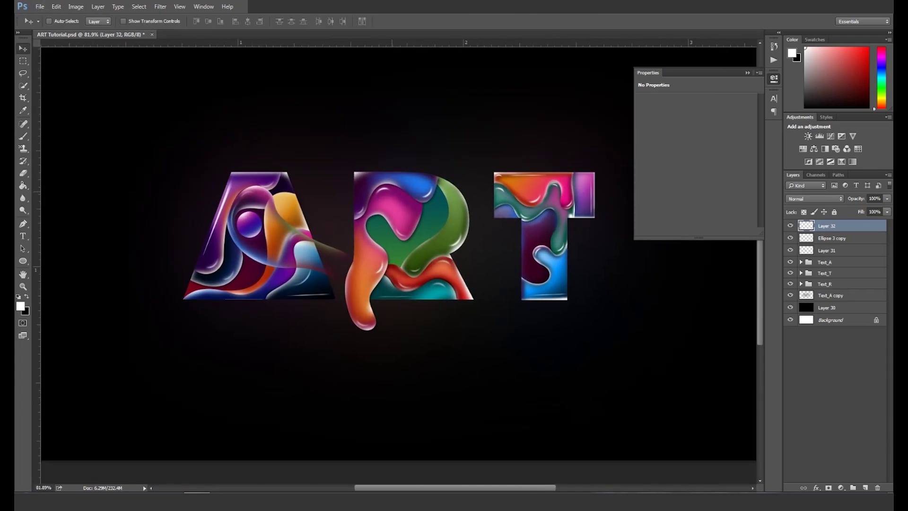
left_click(748, 73)
key("ctrl+minus")
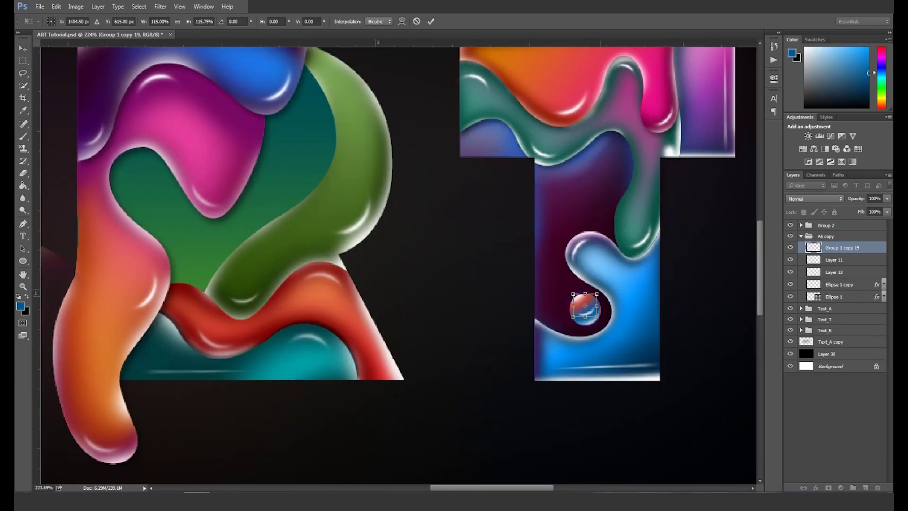
Step: Scale the crescent highlight on the letter T's small ball to 115% and rotate it about -9 degrees
key("Return")
key("ctrl+t")
left_click_drag(604, 288, 598, 280)
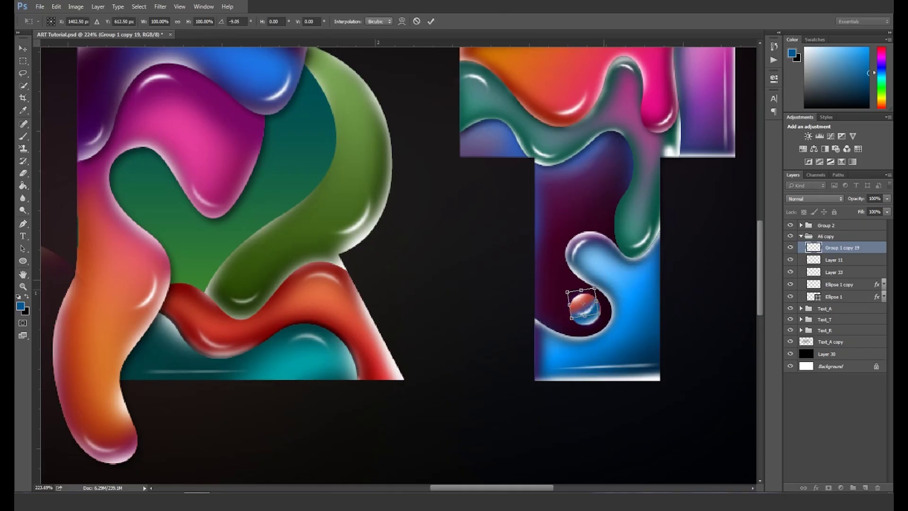
key("Return")
scroll(630, 366, "down", 6)
scroll(630, 366, "down", 1)
scroll(620, 359, "up", 2)
left_click_drag(603, 346, 583, 325)
key("e")
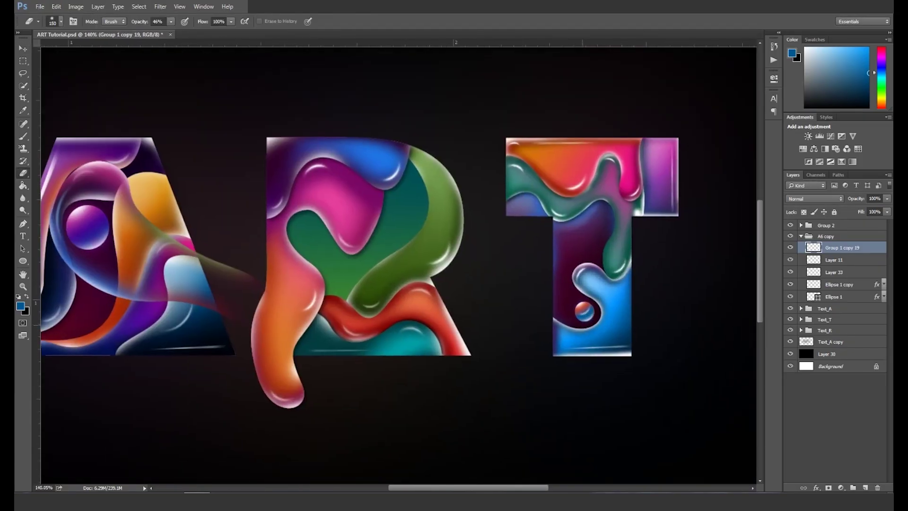
Step: On a new layer above Group 2, draw a curved drip path from the R's right edge around the T's ball and convert it to a selection
left_click(802, 236)
left_click(836, 350)
left_click(826, 226)
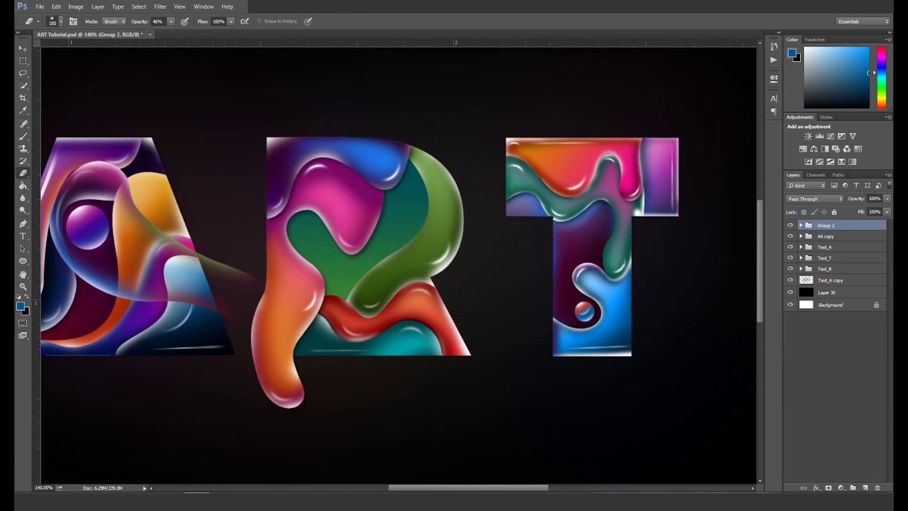
key("ctrl+shift+alt+n")
key("p")
left_click(451, 262)
left_click_drag(555, 293, 520, 273)
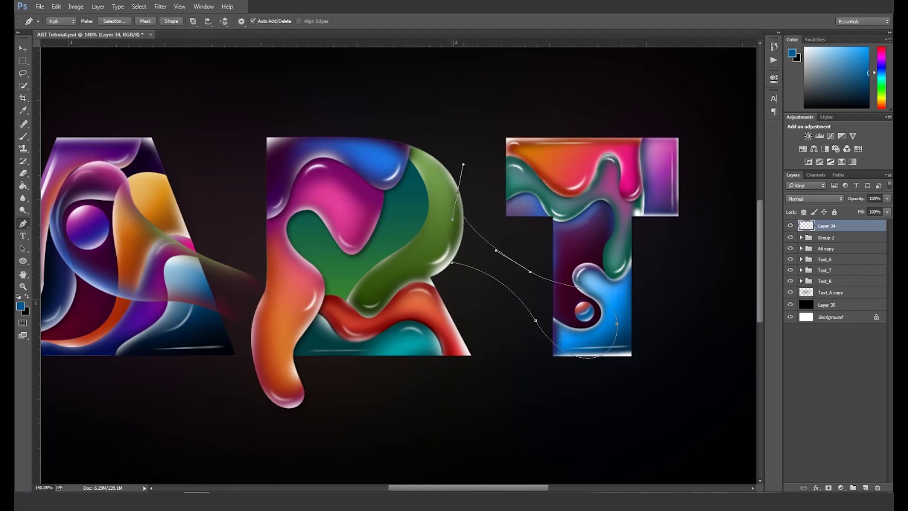
scroll(533, 300, "up", 3)
key("ctrl+Return")
key("m")
scroll(378, 259, "down", 1)
Step: Paint the selected drip with sampled colors, pink around the T's ball and bright blue at the end near the R
key("b")
left_click(634, 149, "alt")
left_click_drag(525, 217, 585, 238)
mouse_move(629, 289)
left_mouse_down()
mouse_move(516, 327)
mouse_move(435, 208)
left_mouse_up()
left_click(626, 305, "alt")
left_click_drag(423, 166, 428, 237)
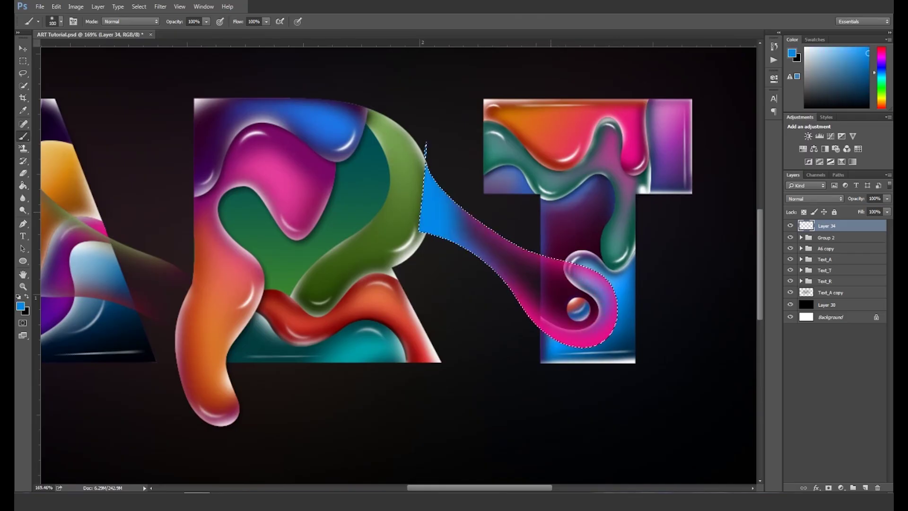
left_click_drag(473, 204, 510, 236)
Step: Deselect the drip and fade out its blue end beside the letter R with the soft eraser
key("ctrl+d")
scroll(465, 278, "up", 2)
key("e")
left_click_drag(419, 142, 417, 227)
mouse_move(423, 161)
left_mouse_down()
mouse_move(430, 227)
mouse_move(492, 265)
left_mouse_up()
key("v")
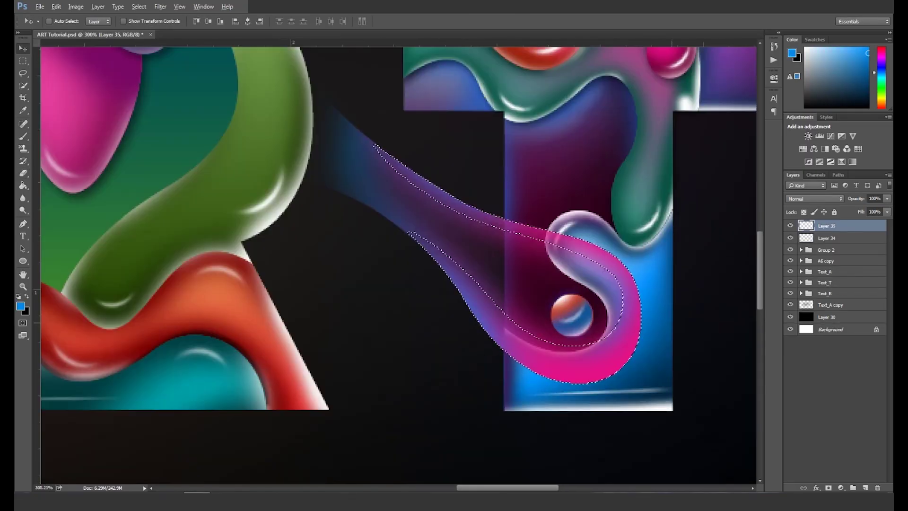
Step: Brush soft white shading inside the selected rim of the letter T's translucent drip on Layer 35
key("d")
key("x")
key("b")
mouse_move(483, 341)
left_mouse_down()
mouse_move(619, 385)
mouse_move(525, 215)
left_mouse_up()
scroll(397, 264, "down", 3)
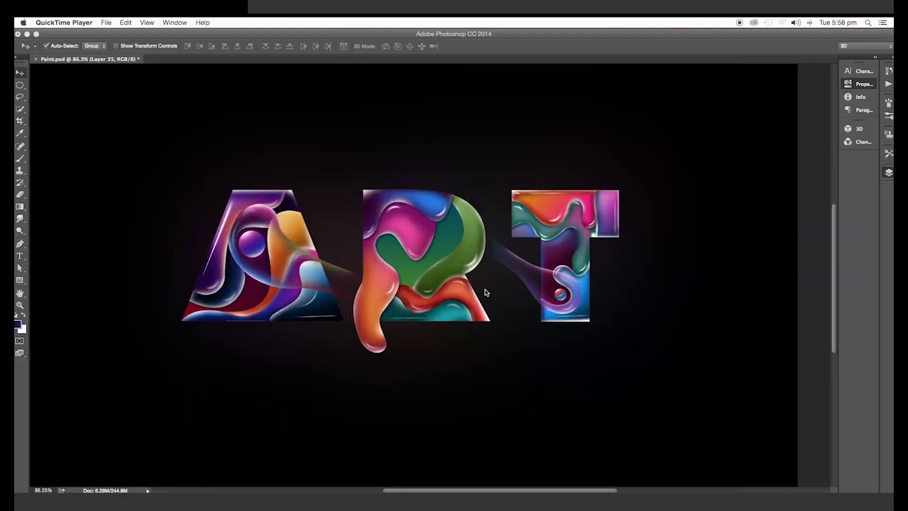
Step: Check Layer 35 by toggling its visibility, and add a Hue/Saturation adjustment above it with saturation -100
left_click_drag(445, 273, 451, 284)
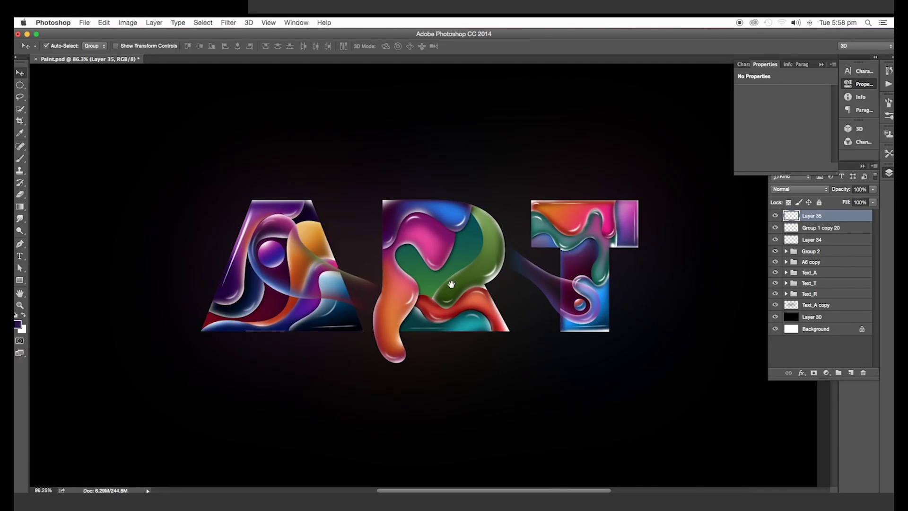
left_click(775, 215)
left_click(776, 216)
left_click(827, 373)
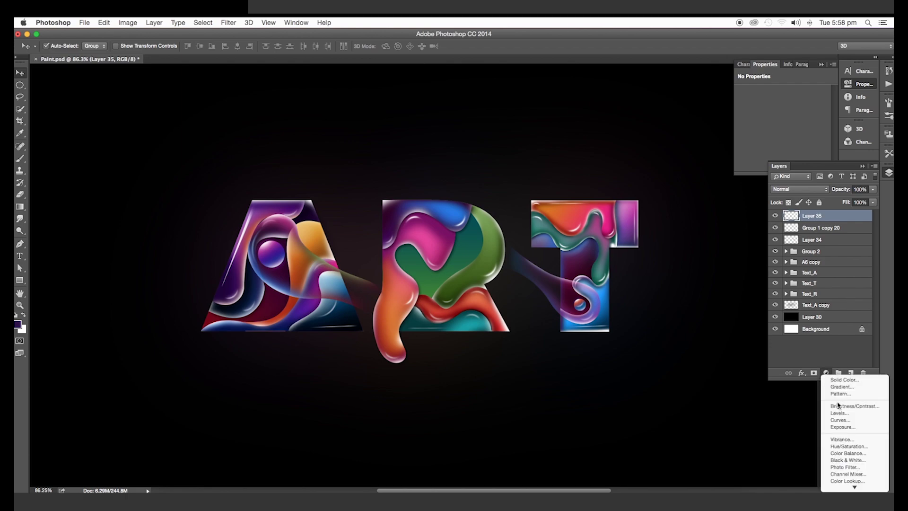
left_click(840, 447)
left_click_drag(784, 149, 696, 152)
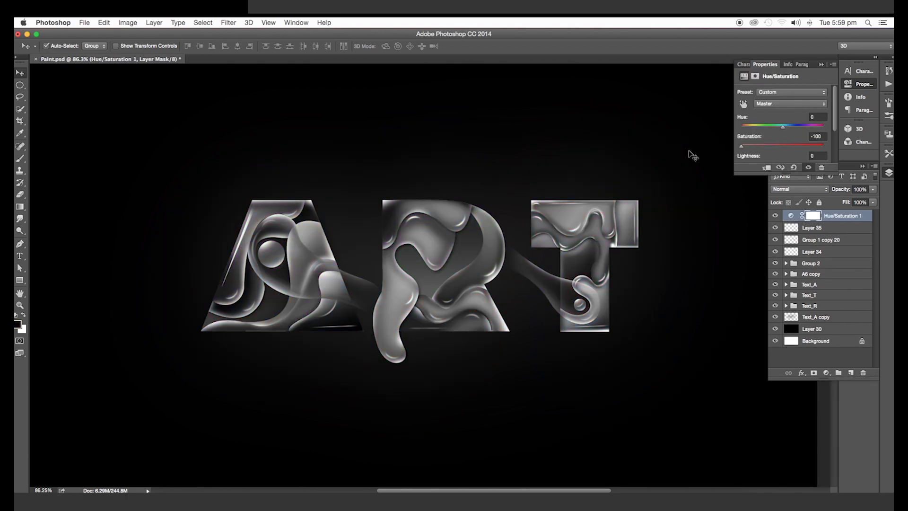
left_click_drag(755, 148, 731, 152)
Step: Colorize the artwork in the Hue/Saturation adjustment with hue 215 and saturation 55
scroll(762, 130, "down", 2)
left_click(784, 149)
scroll(787, 136, "up", 2)
left_click_drag(803, 125, 749, 146)
left_click_drag(762, 146, 785, 131)
left_click_drag(784, 132, 789, 133)
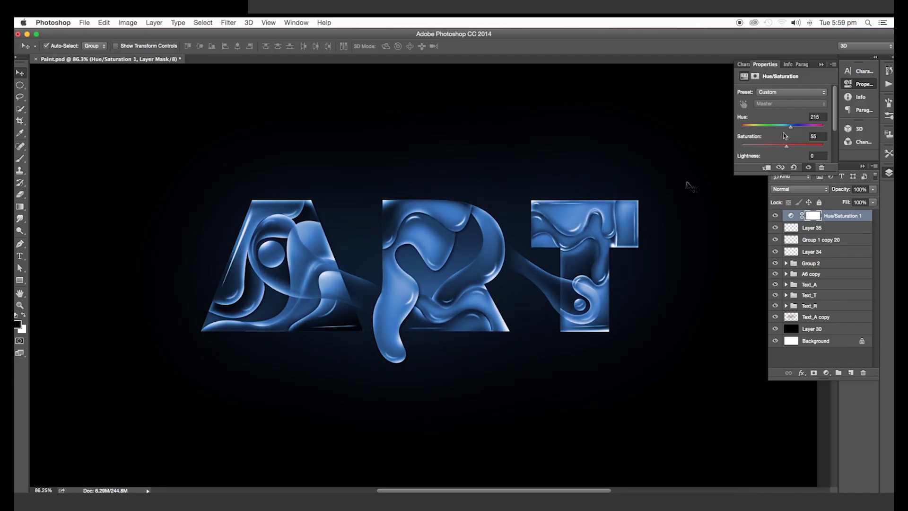
Step: Add a Curves adjustment layer and lift its color channel curves to brighten the blue lettering
scroll(539, 245, "down", 5)
scroll(538, 245, "up", 4)
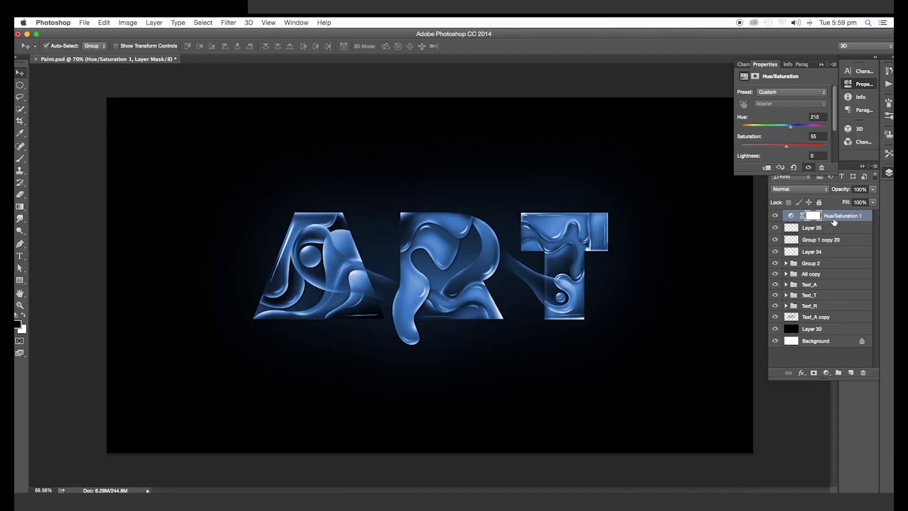
left_click(827, 373)
left_click(847, 421)
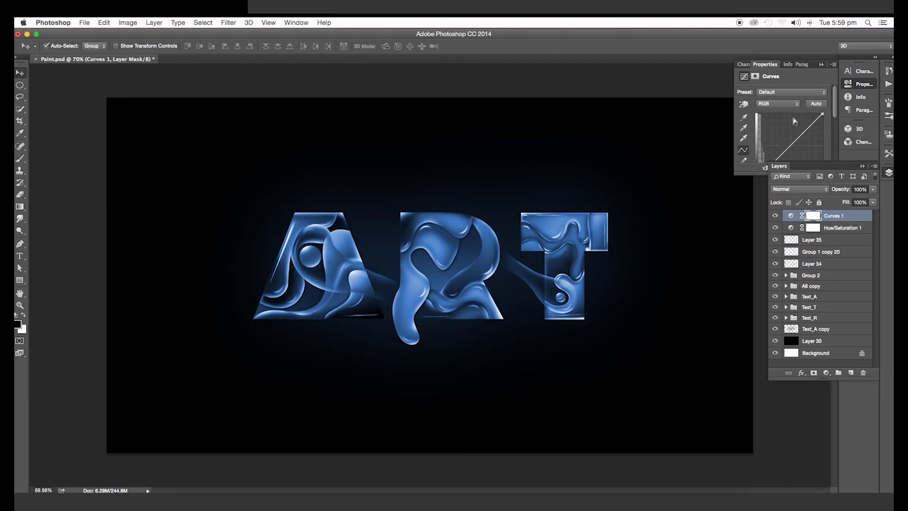
left_click(778, 104)
left_click(785, 114)
left_click_drag(789, 140, 787, 128)
left_click(787, 103)
left_click(787, 113)
left_click(788, 103)
left_click(786, 114)
scroll(516, 215, "up", 5)
scroll(497, 234, "down", 4)
left_click(789, 228)
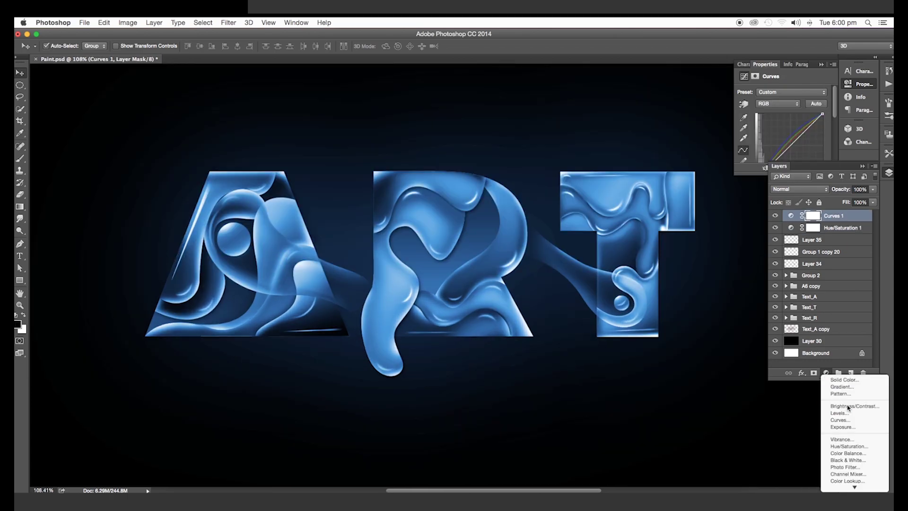
Step: Add a Brightness/Contrast adjustment layer using the legacy mode and set the contrast to 8
left_click(831, 405)
left_click_drag(783, 134, 794, 138)
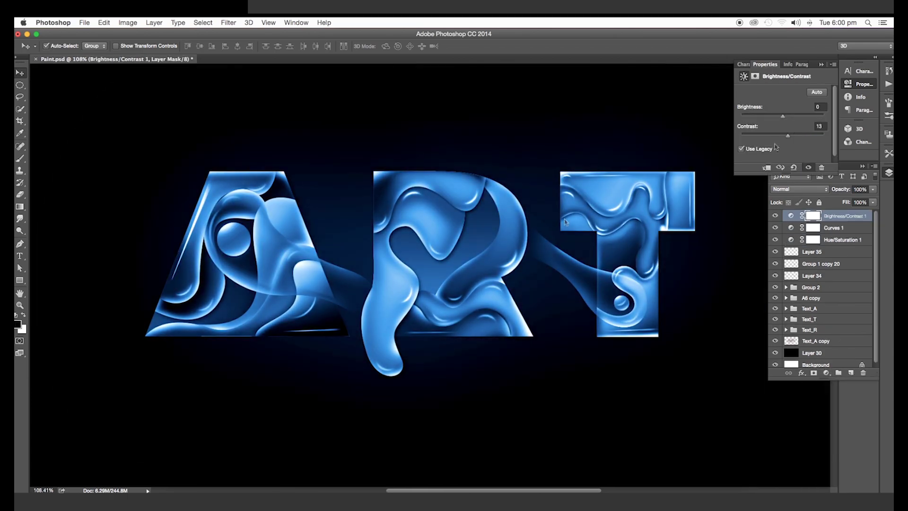
scroll(533, 235, "down", 5)
left_click_drag(787, 138, 788, 140)
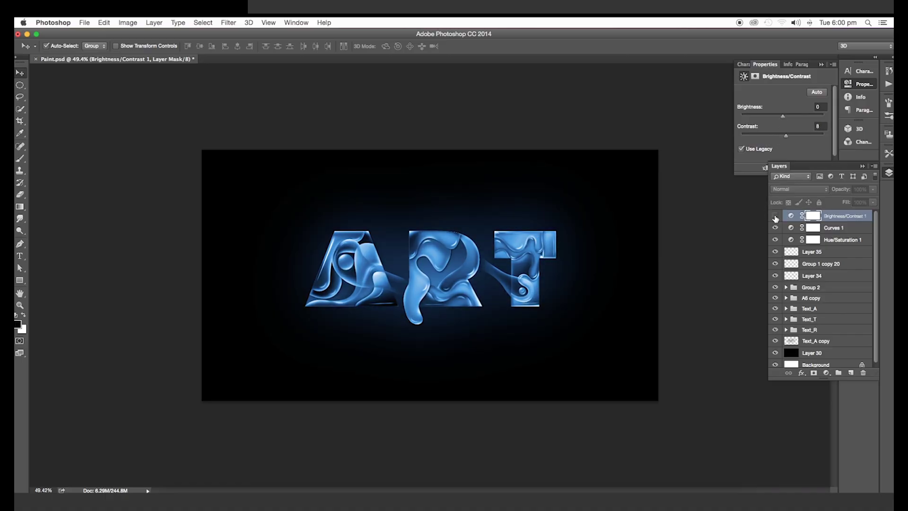
Step: Refine the channel curves of the Curves adjustment, and set the Hue/Saturation layer to hue 203 and saturation 61
scroll(496, 277, "up", 3)
scroll(424, 310, "down", 3)
left_click(833, 228)
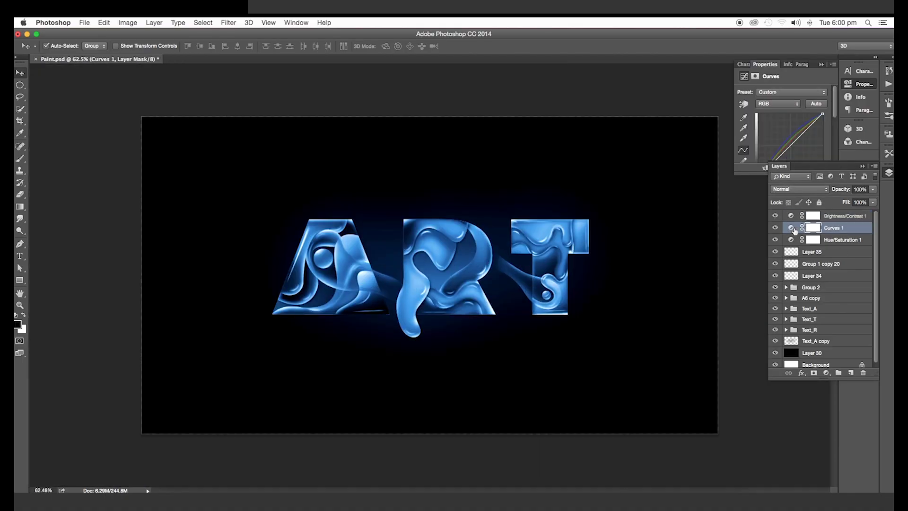
left_click(786, 102)
left_click(784, 98)
left_click_drag(791, 140, 790, 135)
left_click(778, 106)
left_click(779, 97)
left_click(785, 147)
left_click(790, 240)
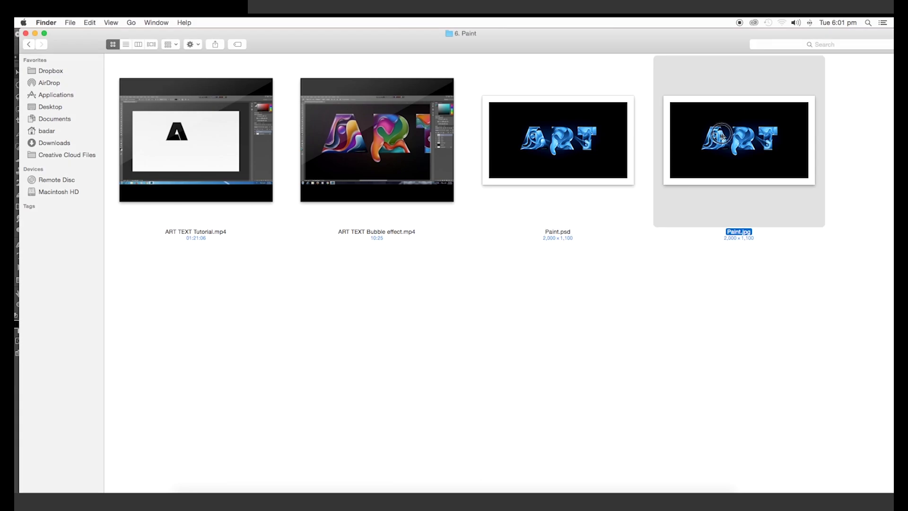
Step: Open Paint.jpg from Finder as a reference and fine-tune the Curves and Brightness/Contrast adjustments beside it
double_click(721, 135)
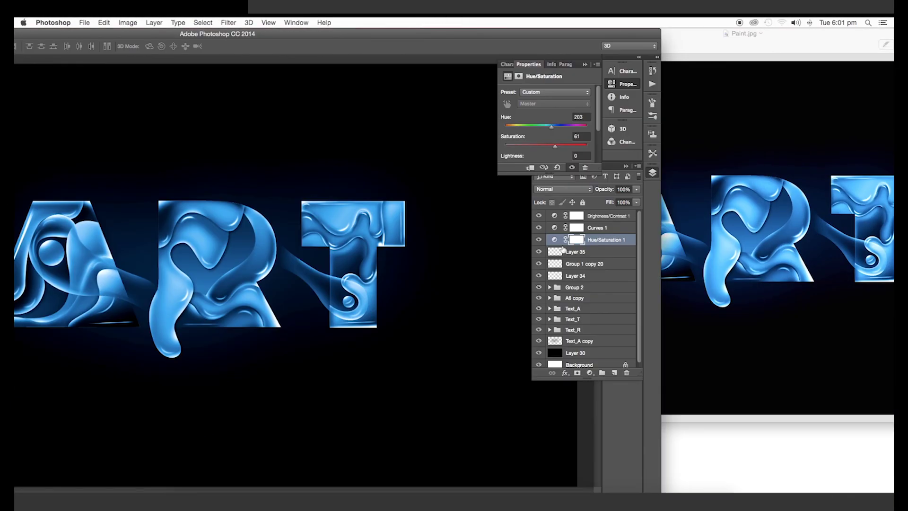
left_click(554, 227)
left_click_drag(554, 144, 560, 142)
left_click(555, 216)
left_click_drag(546, 116, 549, 117)
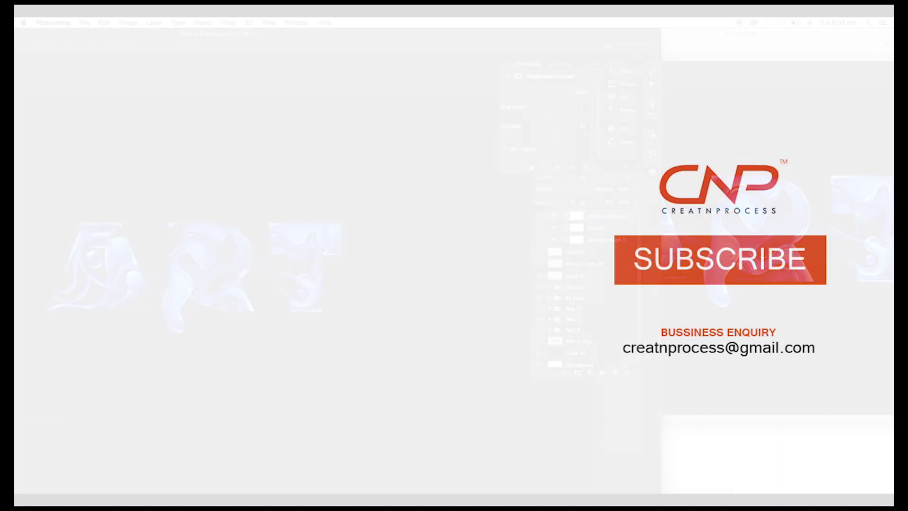